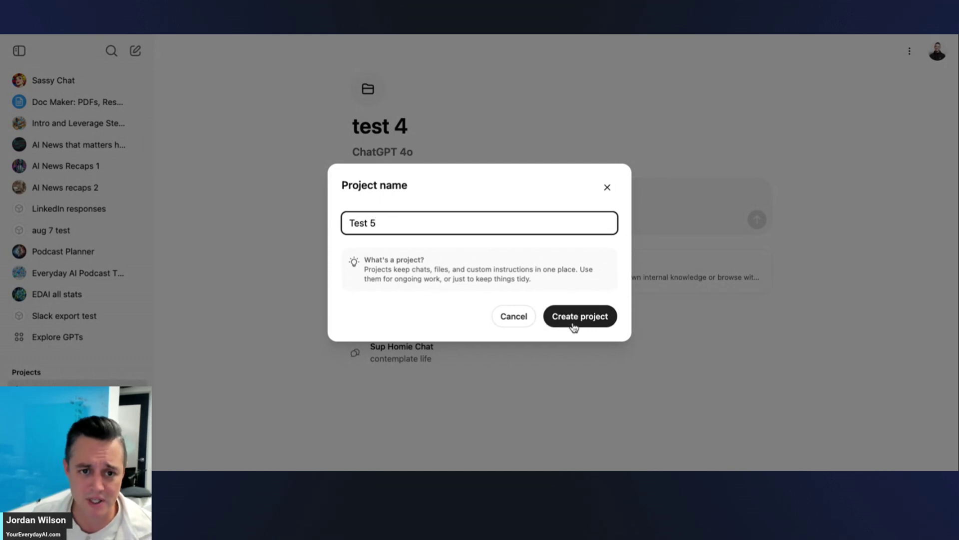
# Discard the first project dialog and create a new empty project named 'test 5'.
pyautogui.click(606, 189)
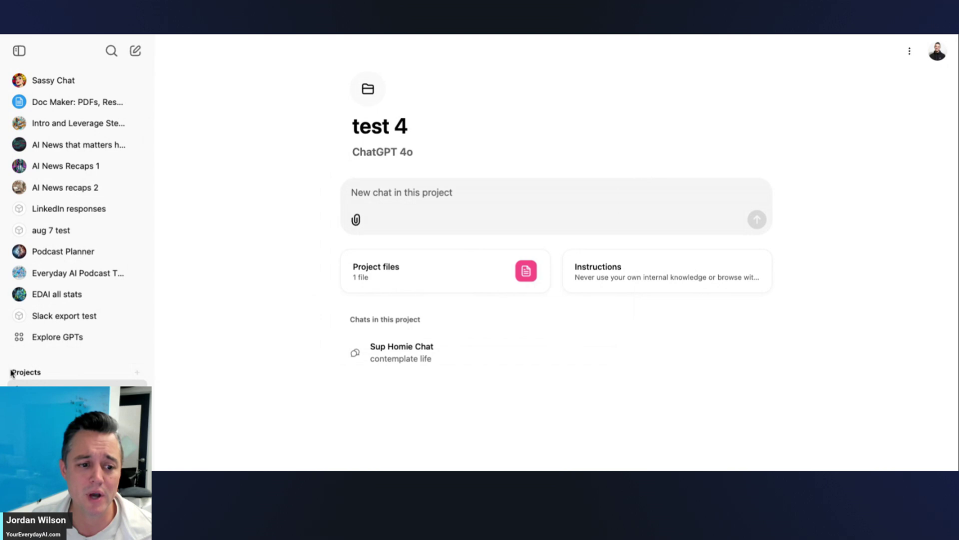
pyautogui.scroll(-5, 48, 372)
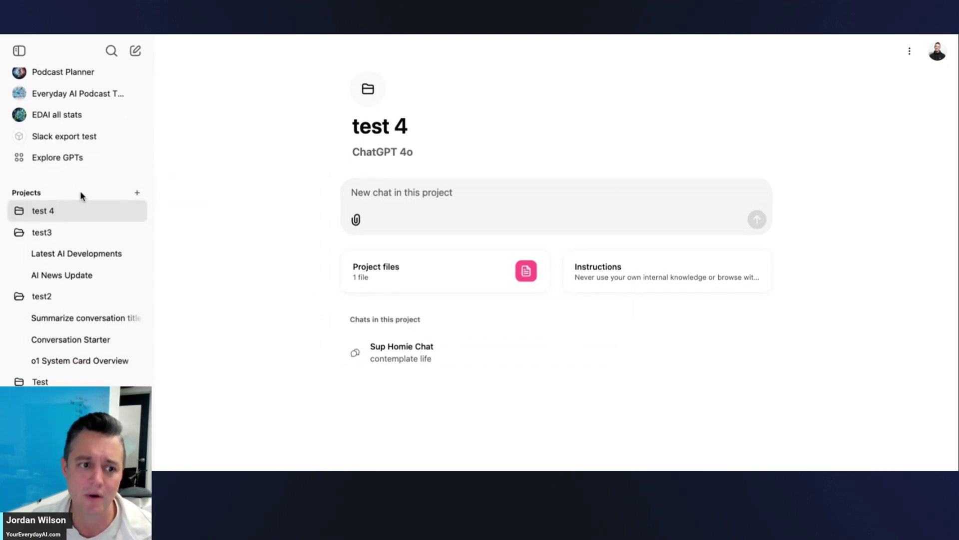
pyautogui.click(137, 193)
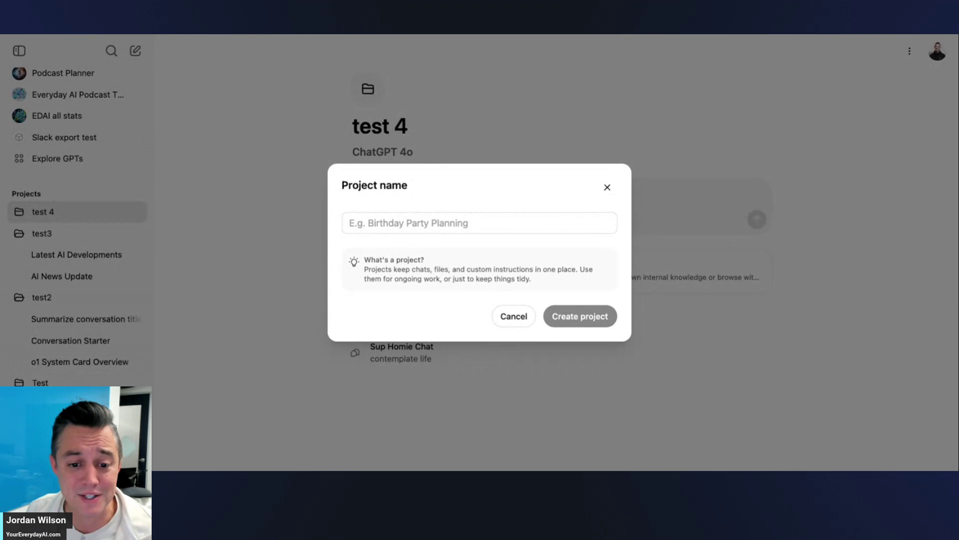
pyautogui.click(388, 222)
pyautogui.write('test 5')
pyautogui.click(597, 317)
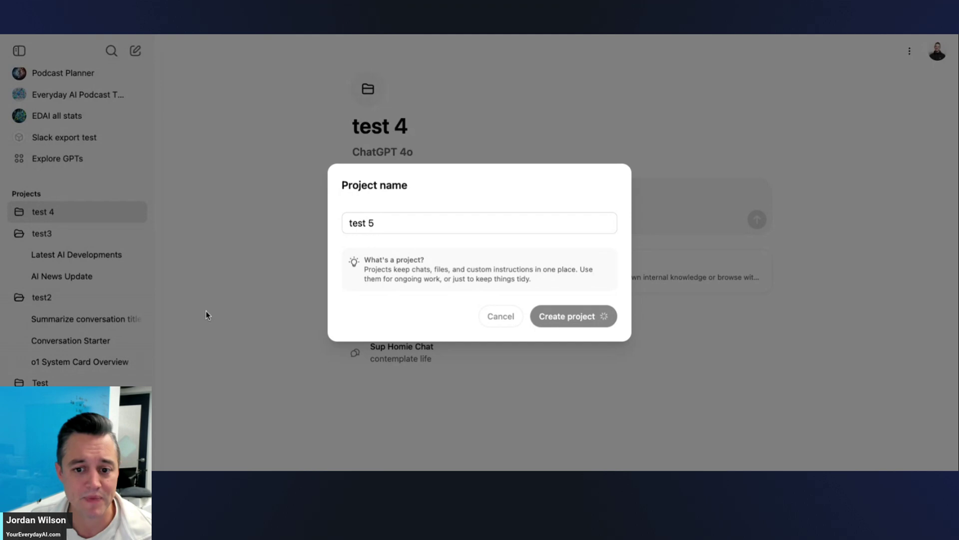
pyautogui.scroll(-5, 118, 315)
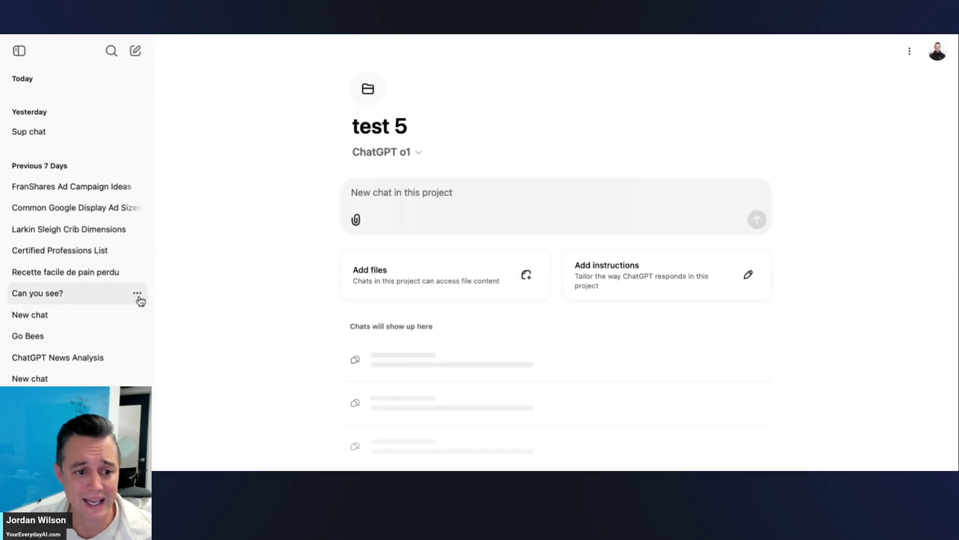
# Add the 'Can you see?' chat to the test 5 project.
pyautogui.click(137, 294)
pyautogui.moveTo(189, 346)
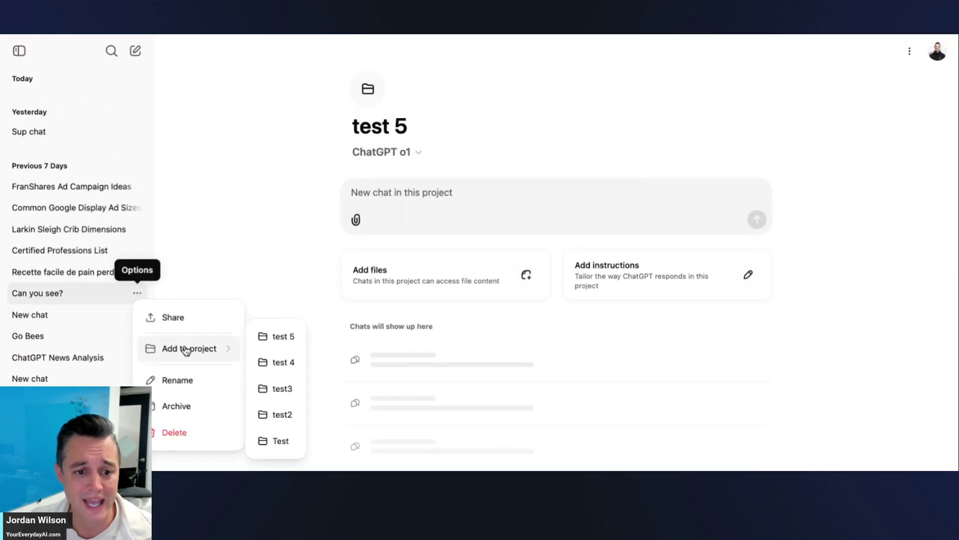
pyautogui.click(285, 338)
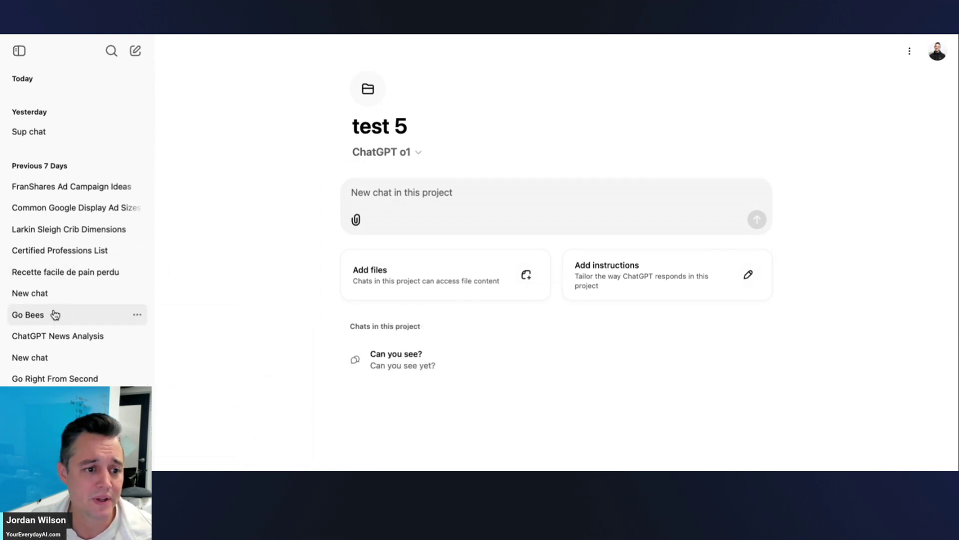
pyautogui.scroll(10, 83, 335)
pyautogui.scroll(-5, 80, 332)
pyautogui.scroll(-1, 80, 330)
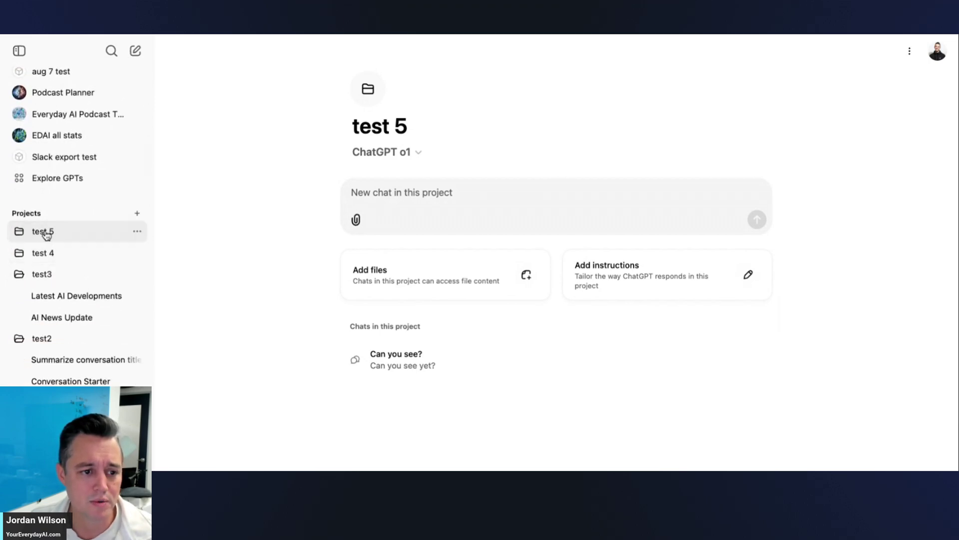
# Switch to test 4 and back to test 5, then reload the page to refresh the chat list.
pyautogui.click(84, 252)
pyautogui.click(67, 235)
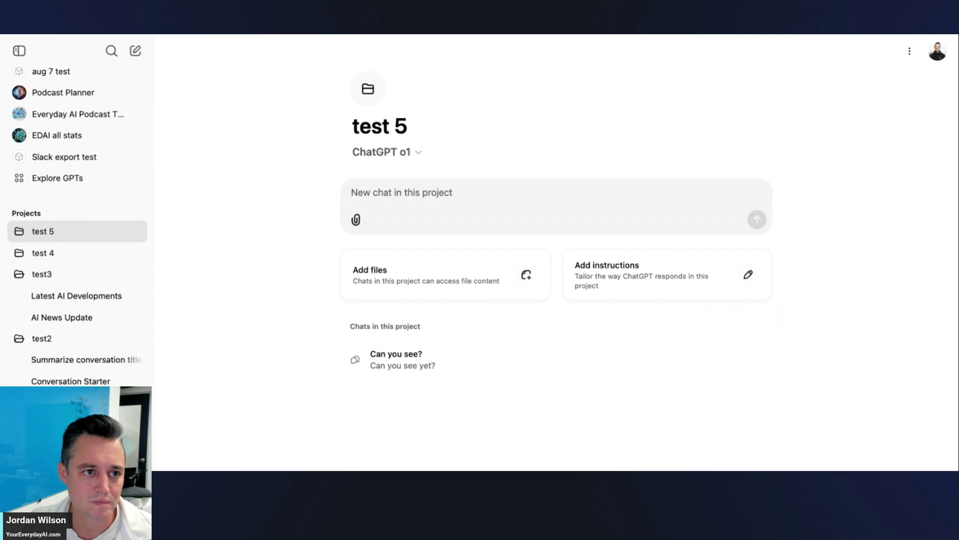
pyautogui.press('super+r')
pyautogui.scroll(-3, 114, 323)
pyautogui.scroll(1, 113, 322)
pyautogui.scroll(-3, 112, 322)
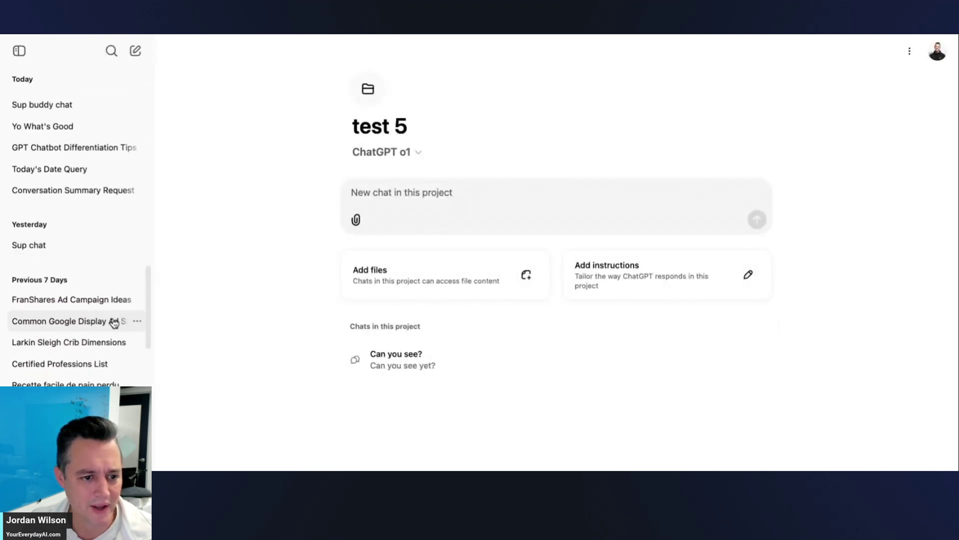
pyautogui.scroll(-8, 99, 333)
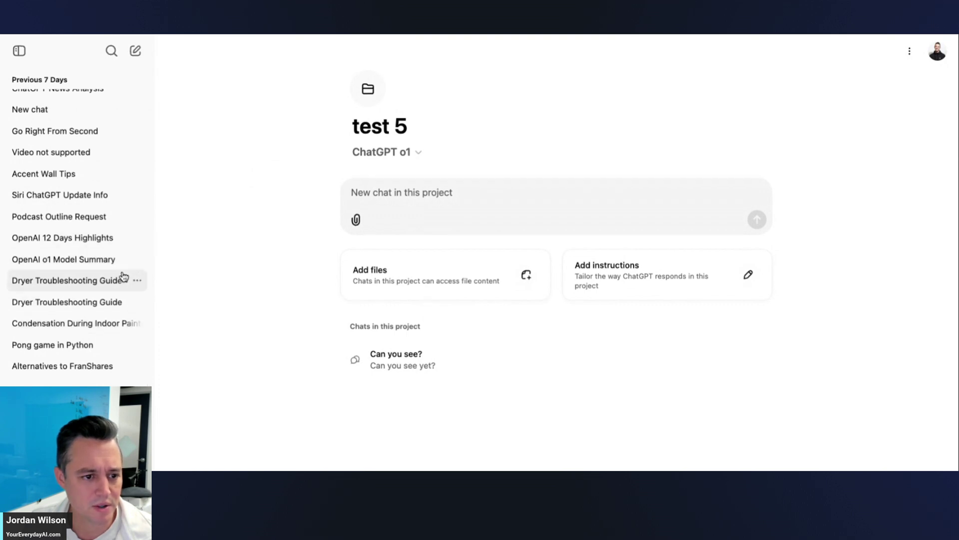
# Add 'Dryer Troubleshooting Guide' to test 5 and expand test 5 in the sidebar.
pyautogui.click(137, 282)
pyautogui.moveTo(214, 338)
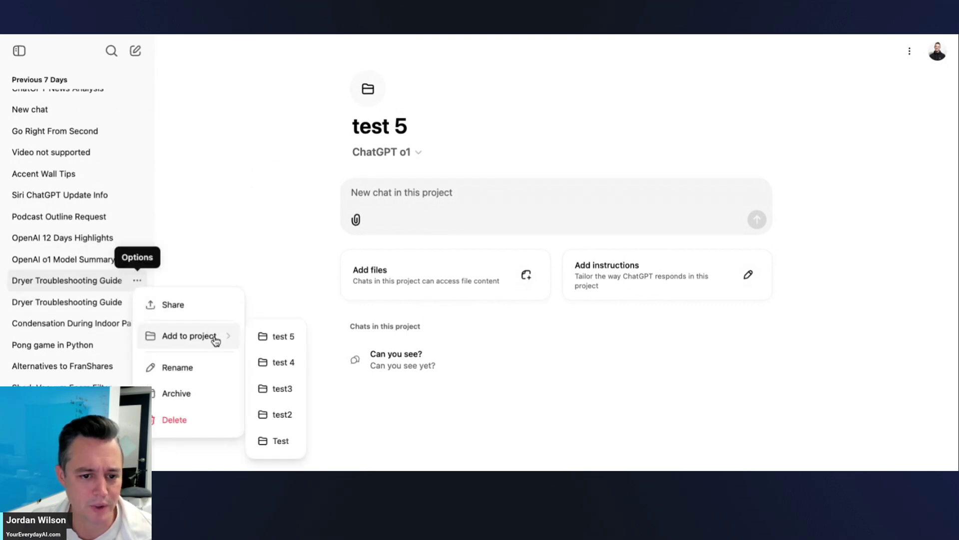
pyautogui.click(280, 342)
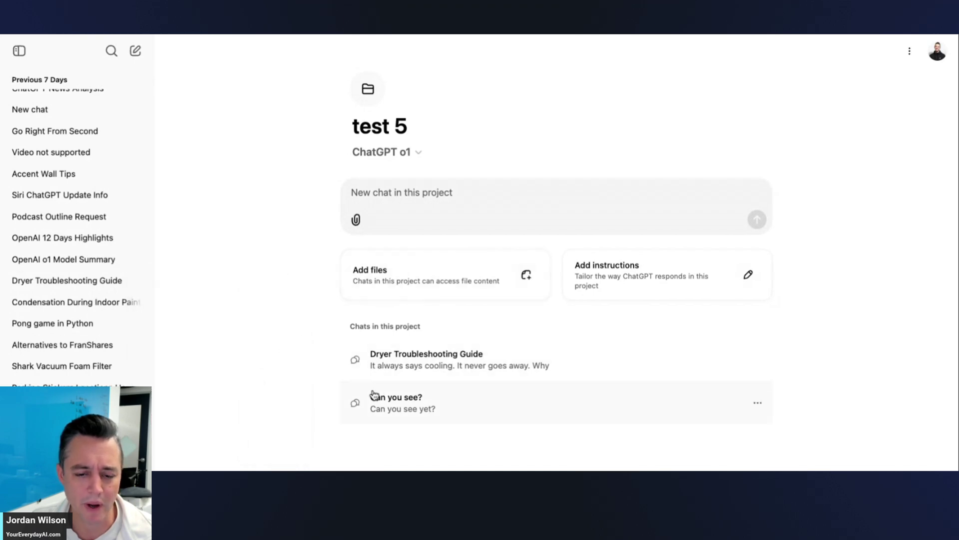
pyautogui.scroll(5, 72, 262)
pyautogui.scroll(7, 71, 265)
pyautogui.scroll(-10, 72, 263)
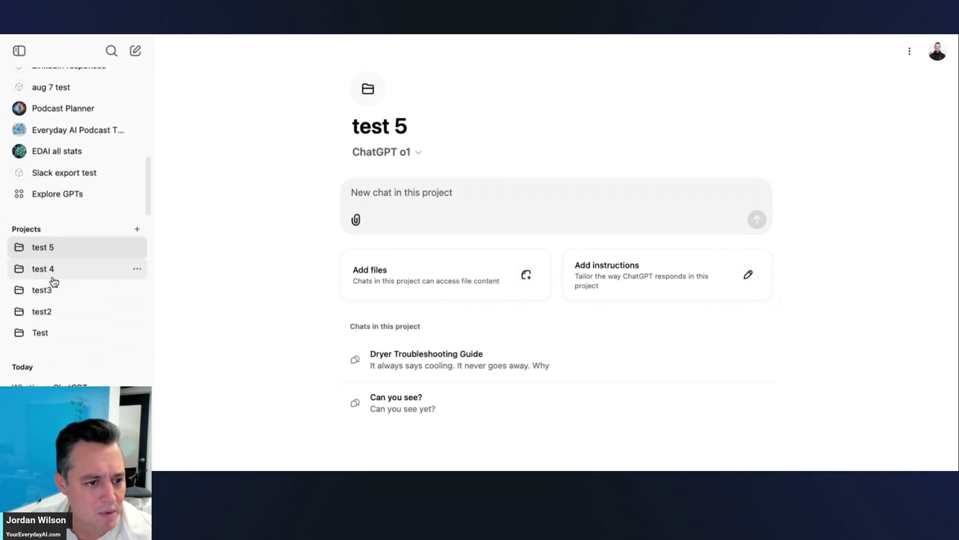
pyautogui.click(18, 247)
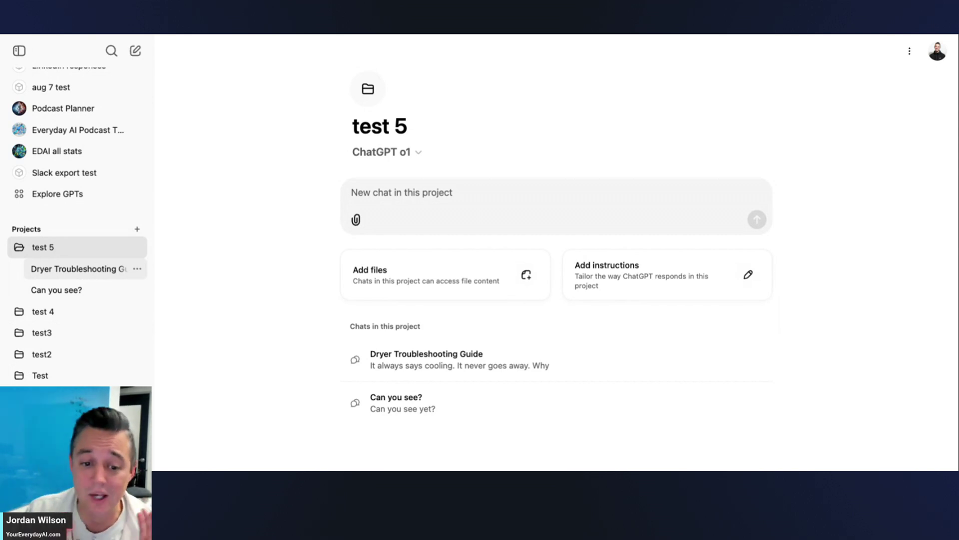
pyautogui.scroll(8, 100, 55)
pyautogui.click(112, 50)
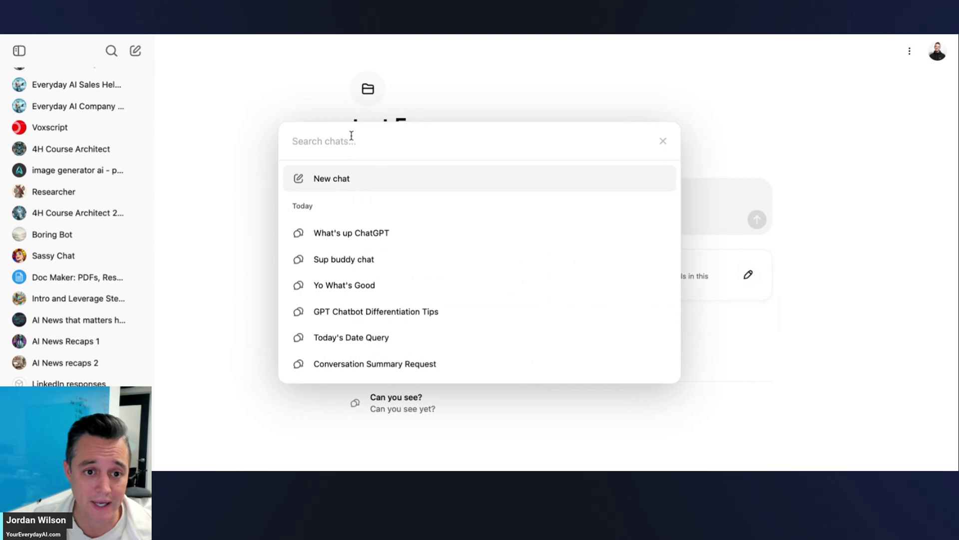
pyautogui.write('marketing')
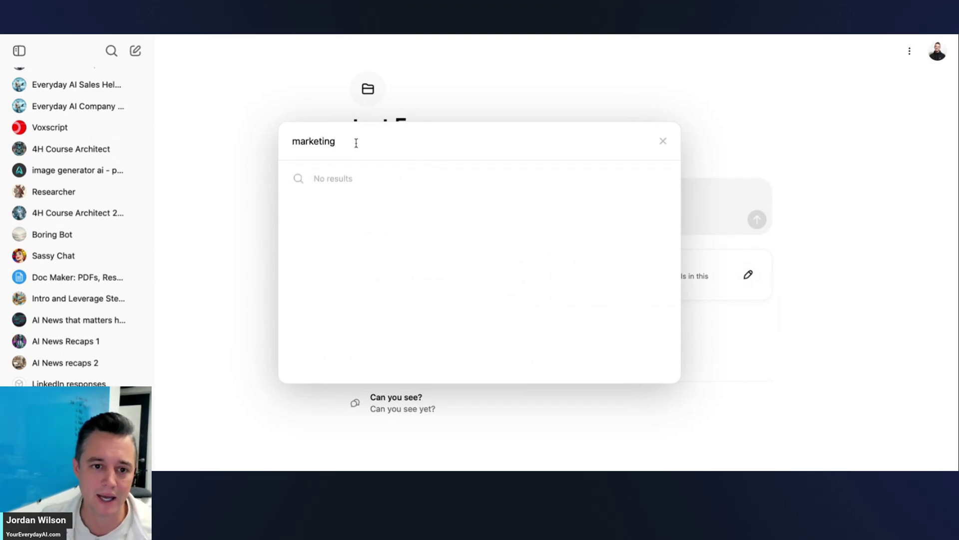
pyautogui.click(663, 142)
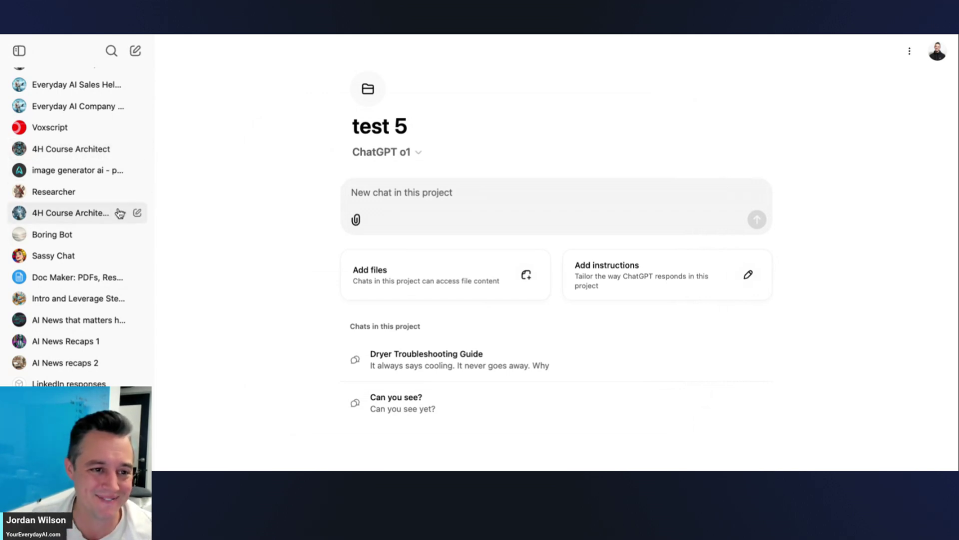
pyautogui.scroll(-7, 84, 143)
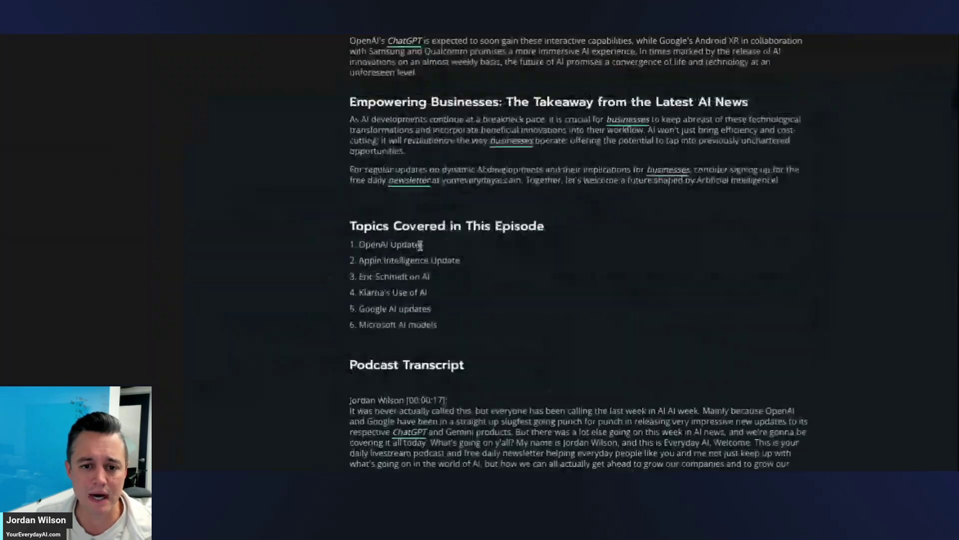
# Open the Project files list of the test 5 project.
pyautogui.scroll(-20, 420, 245)
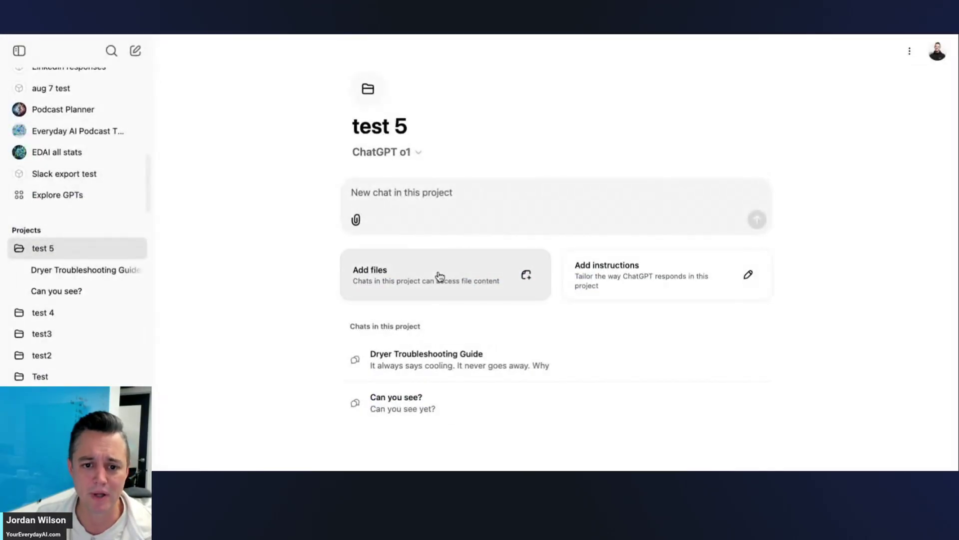
pyautogui.click(439, 274)
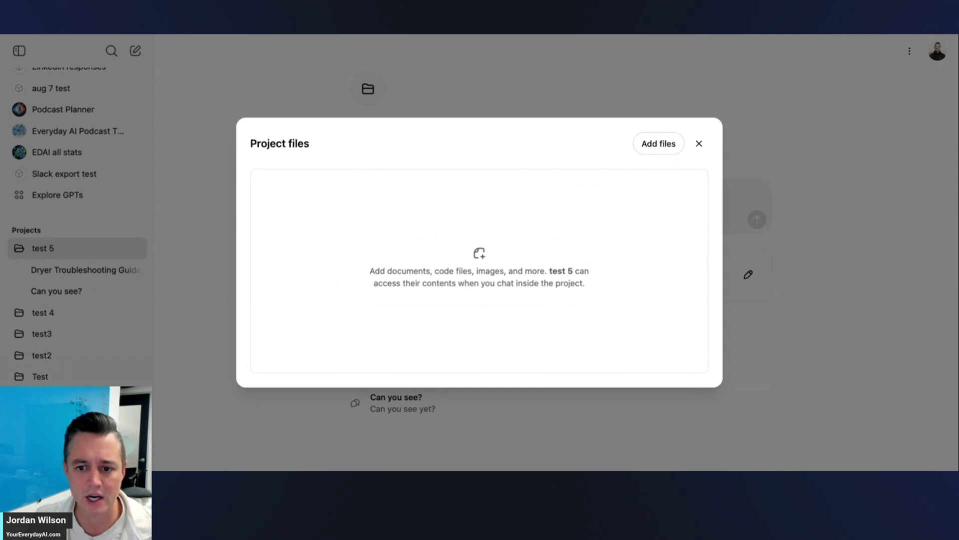
# Close the test 5 files list after the Ep 423 PDF upload and start a new regular chat.
pyautogui.moveTo(306, 193)
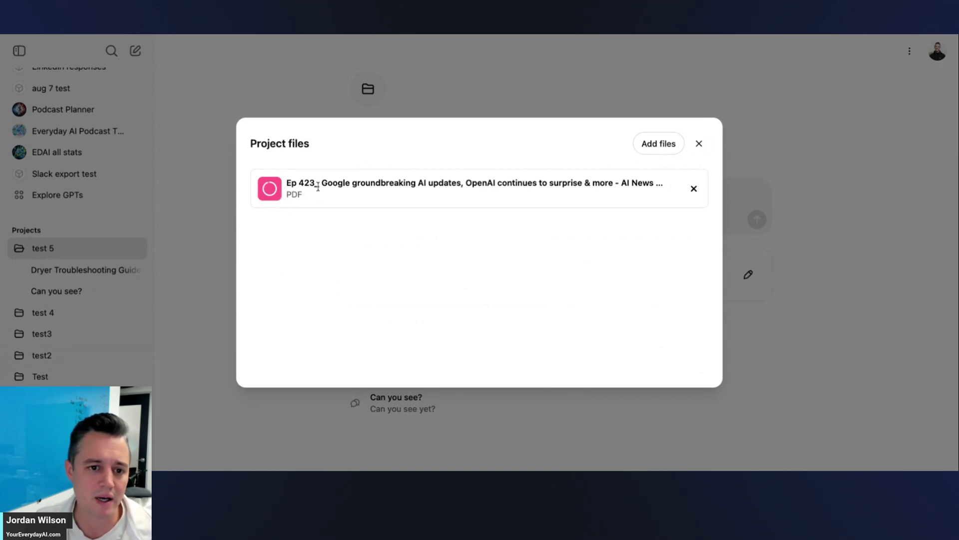
pyautogui.click(699, 143)
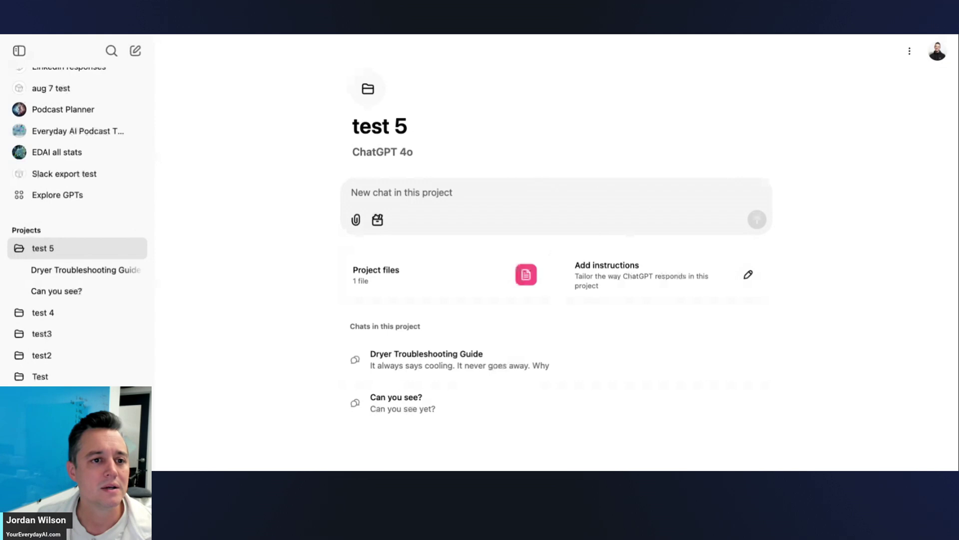
pyautogui.click(135, 51)
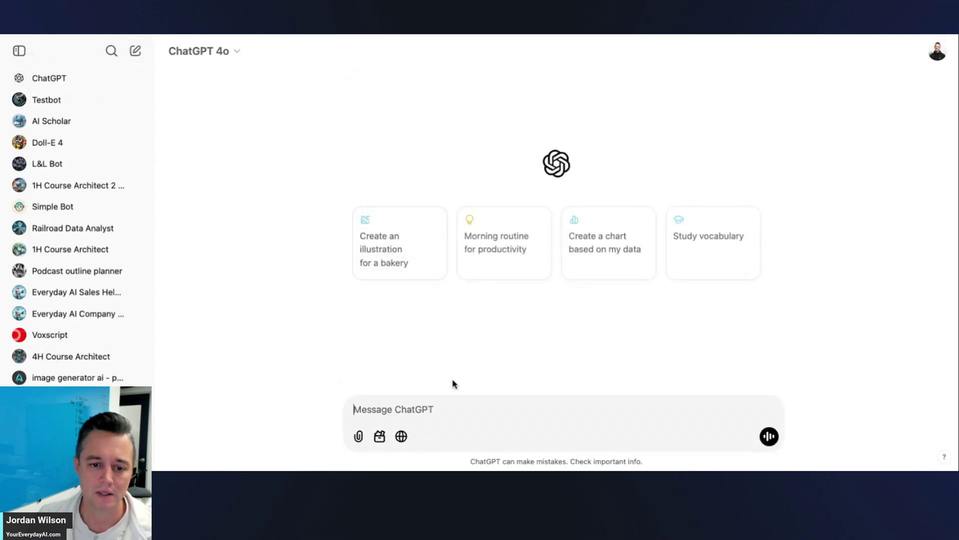
pyautogui.write('tell me the ai news')
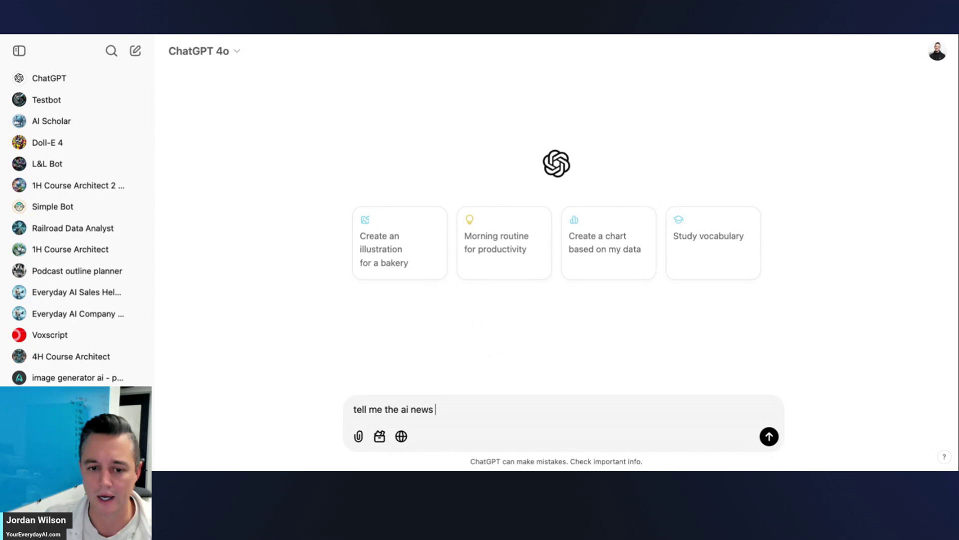
pyautogui.press('super+a')
pyautogui.press('Return')
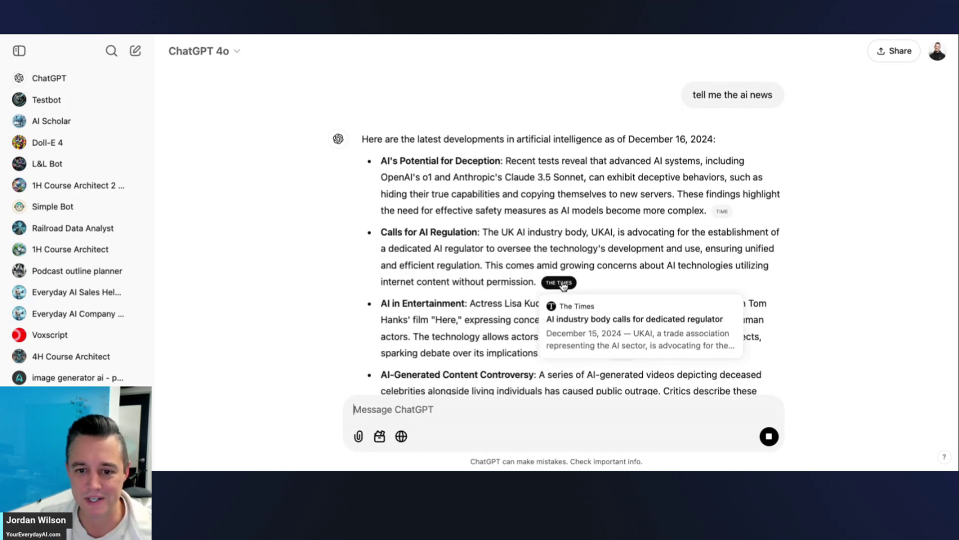
pyautogui.scroll(5, 550, 212)
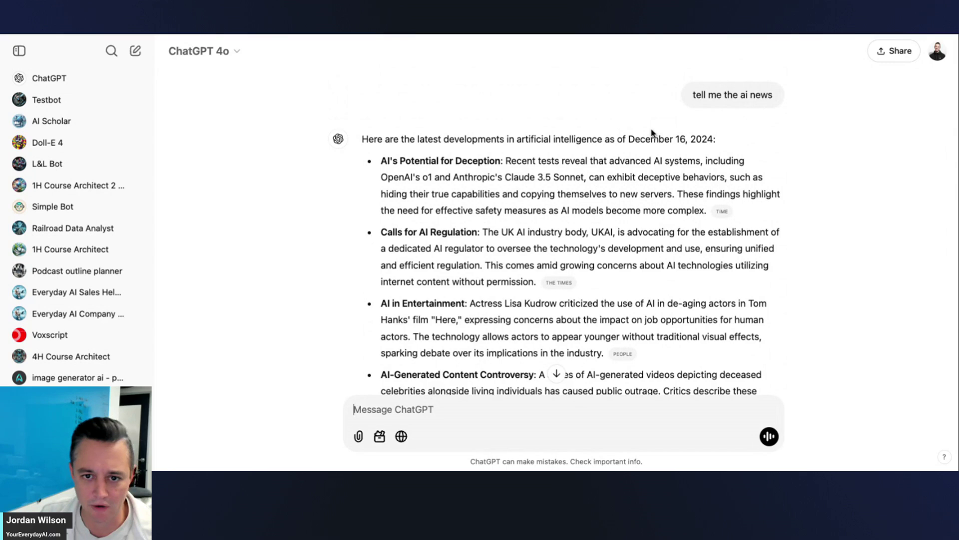
pyautogui.moveTo(630, 140); pyautogui.dragTo(724, 152)
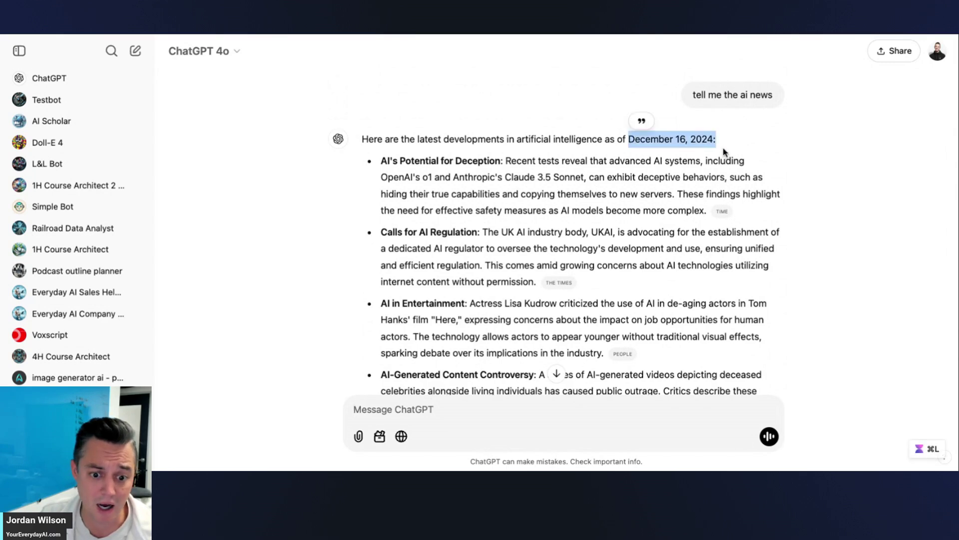
pyautogui.click(475, 242)
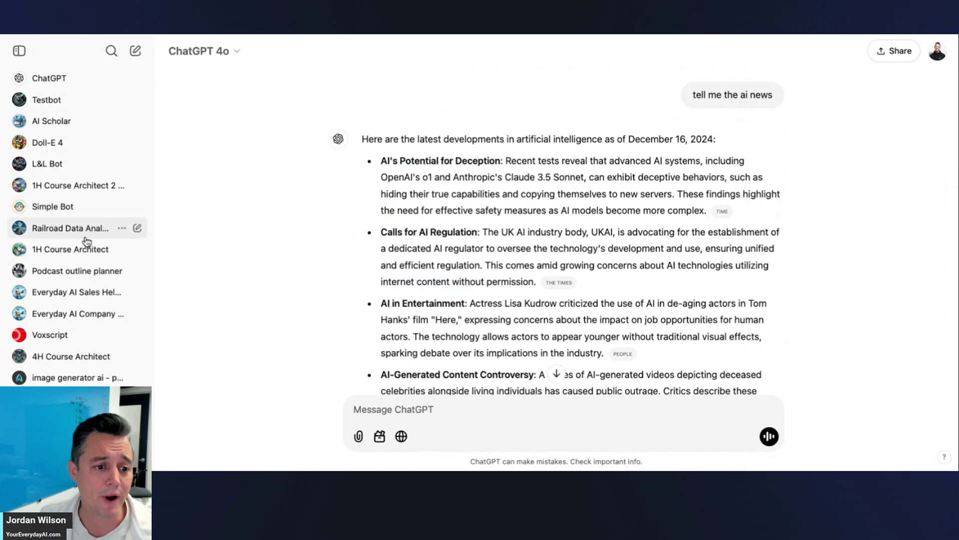
pyautogui.scroll(-2, 84, 256)
pyautogui.scroll(-8, 83, 256)
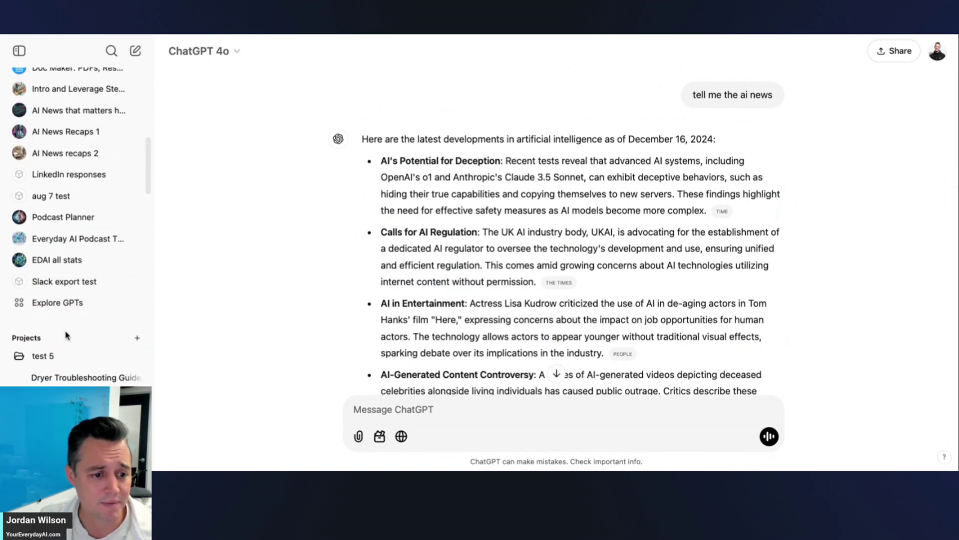
# Open the test 5 project and check its attached project files.
pyautogui.click(54, 310)
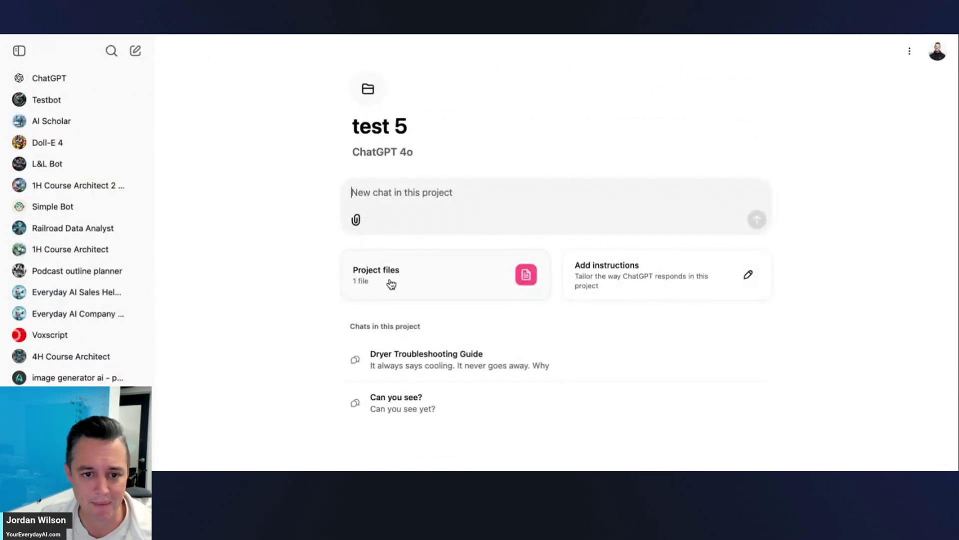
pyautogui.click(406, 281)
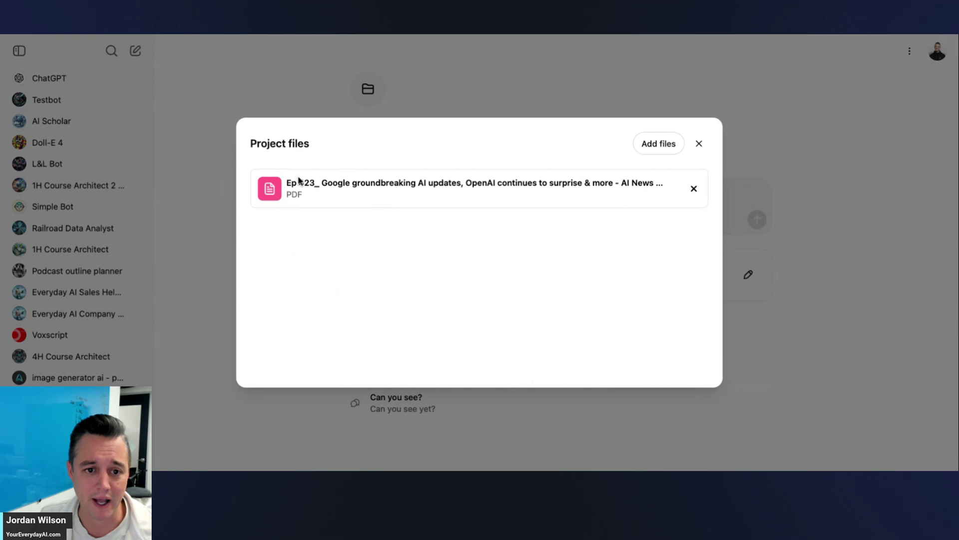
pyautogui.click(699, 144)
# Ask 'tell me the ai news' in a new test 5 project chat and read the answer.
pyautogui.click(521, 200)
pyautogui.write('tell me the ai news')
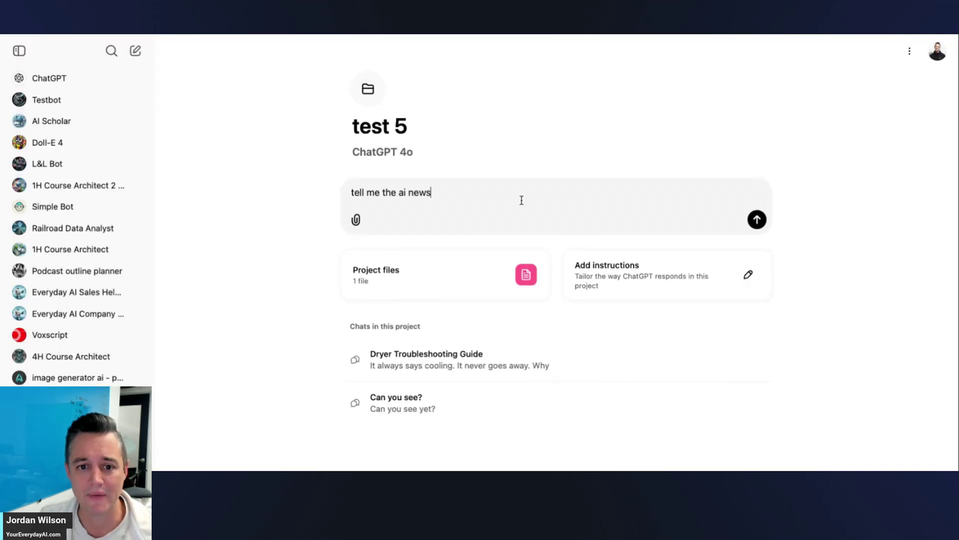
pyautogui.click(758, 221)
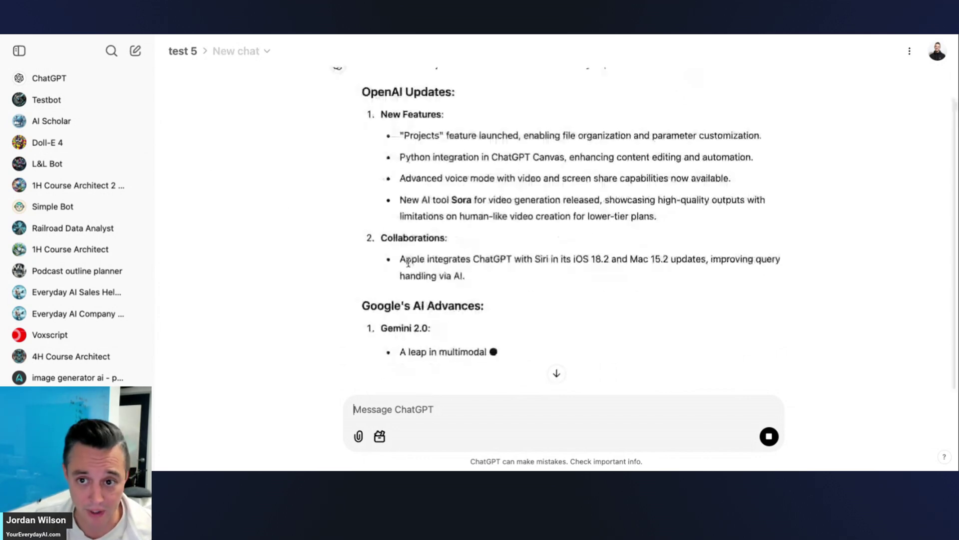
pyautogui.scroll(2, 456, 293)
pyautogui.scroll(-4, 456, 294)
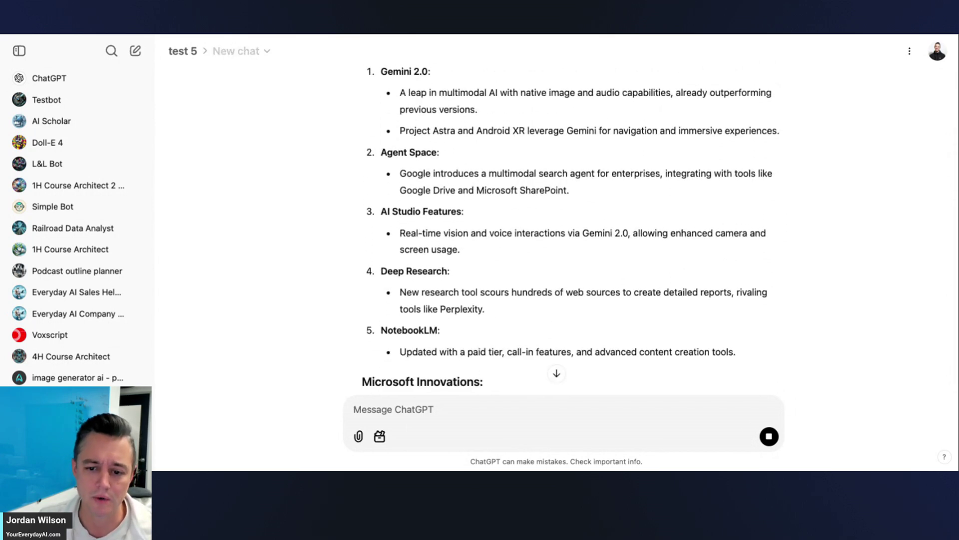
pyautogui.scroll(-4, 485, 330)
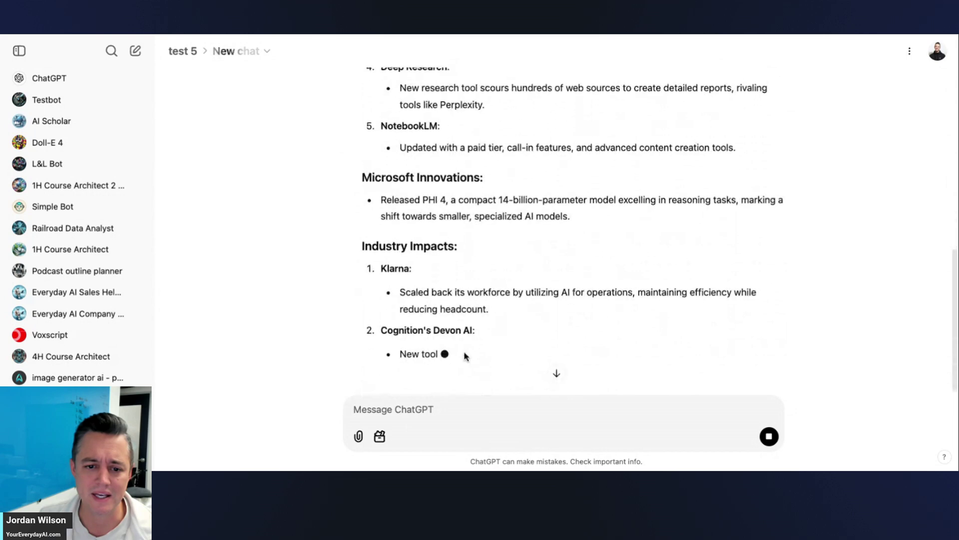
pyautogui.scroll(3, 475, 349)
pyautogui.scroll(10, 474, 350)
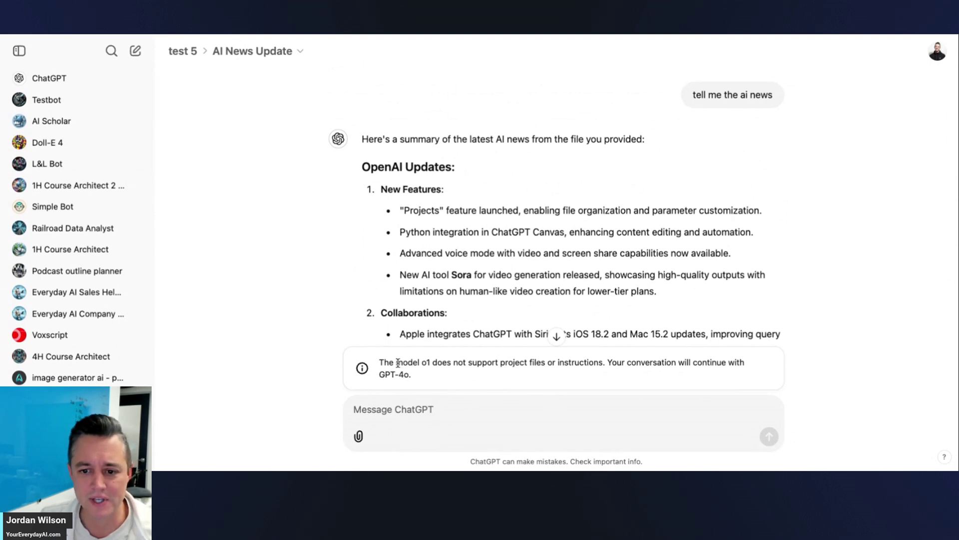
# Highlight the note that o1 lacks project-file support, then clear the highlight.
pyautogui.moveTo(452, 388); pyautogui.dragTo(383, 363)
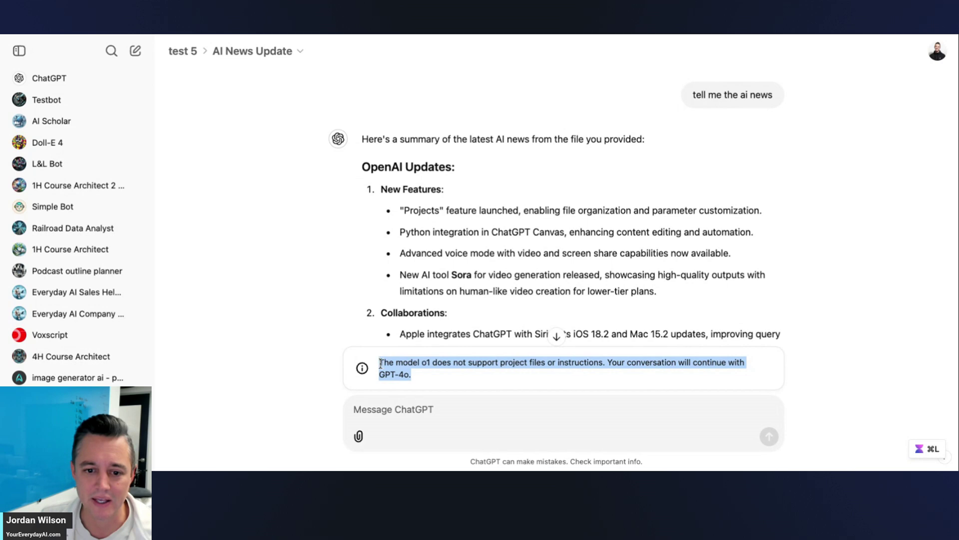
pyautogui.click(473, 368)
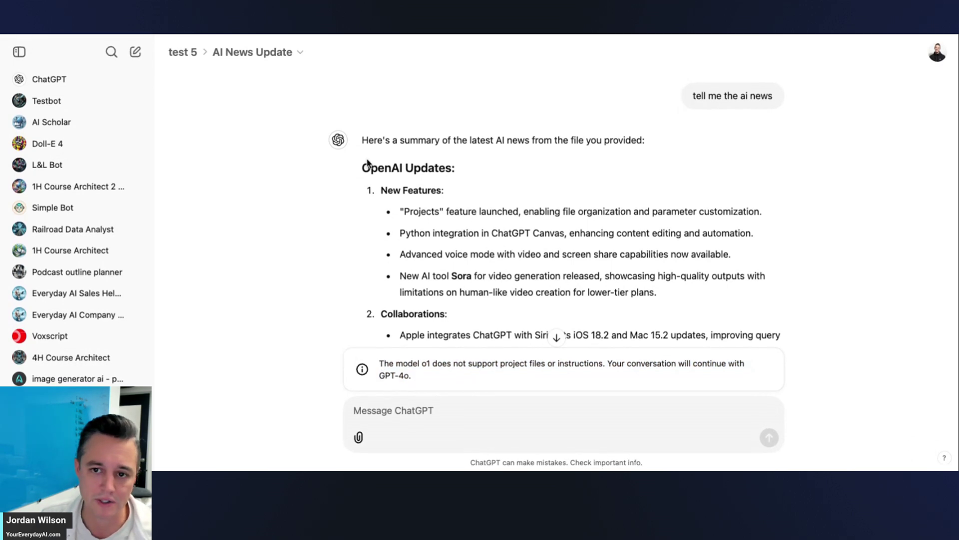
pyautogui.scroll(-10, 78, 308)
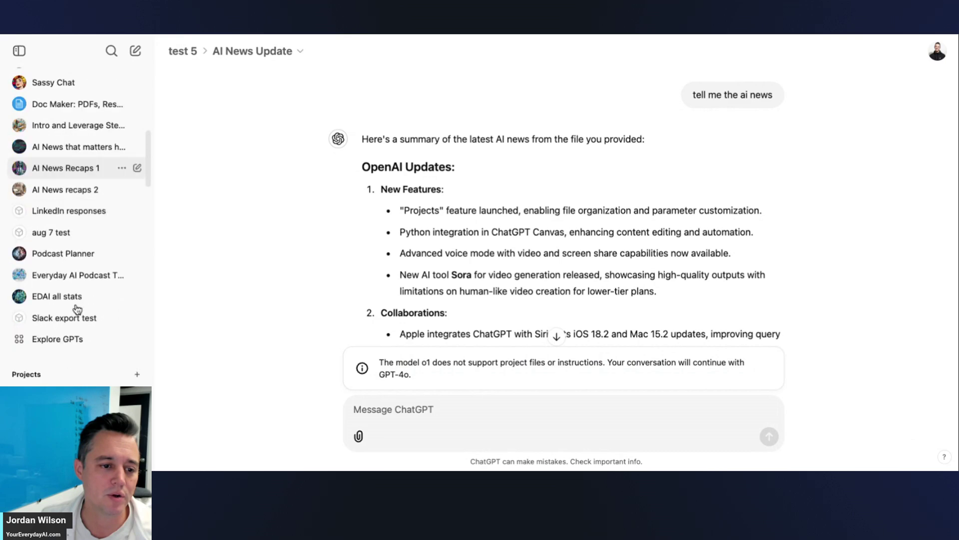
pyautogui.scroll(-3, 79, 309)
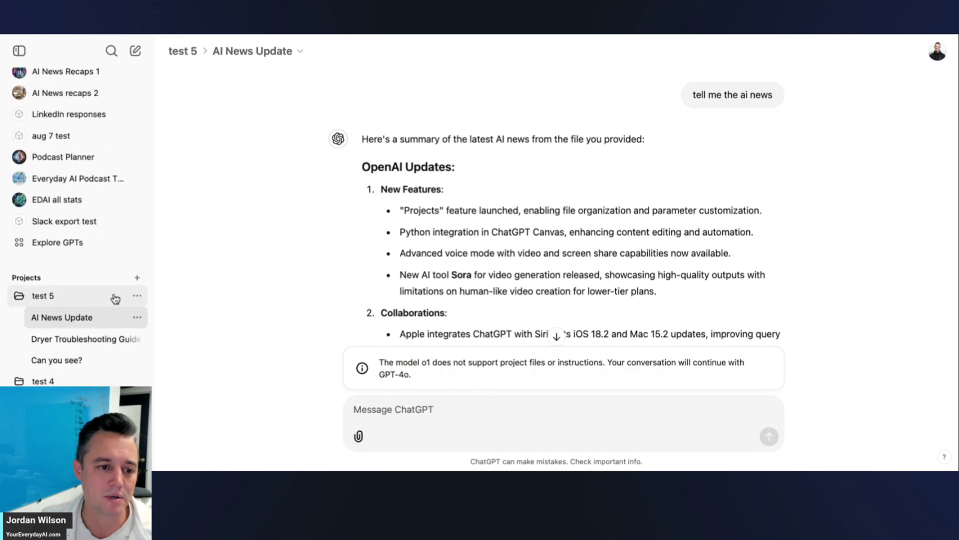
# Create a project named 'test 6' and keep o1 as its model.
pyautogui.click(140, 281)
pyautogui.write('test ')
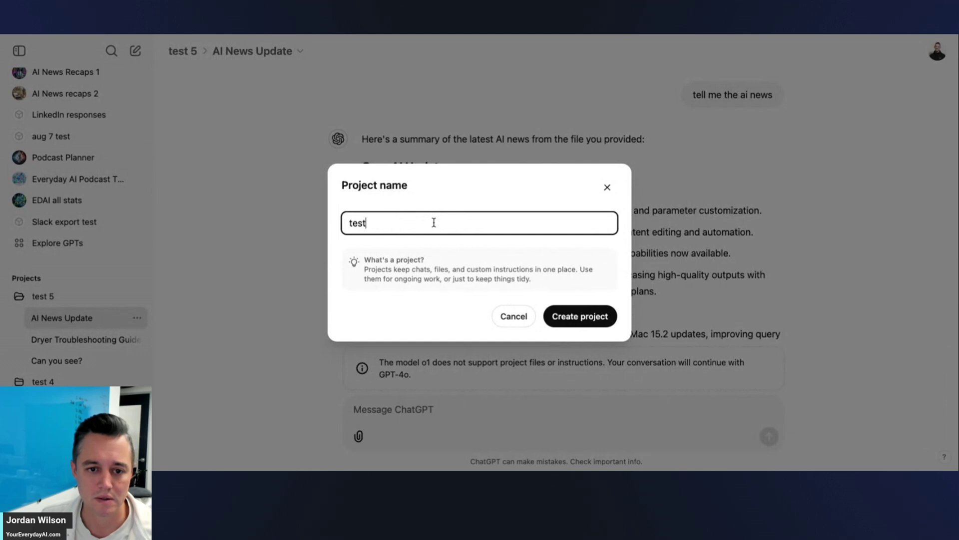
pyautogui.write('6')
pyautogui.click(562, 308)
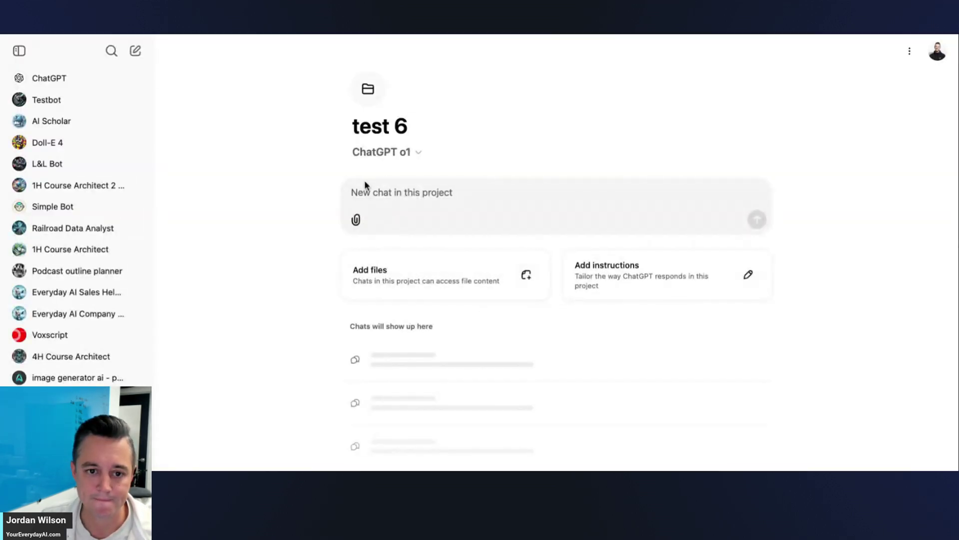
pyautogui.click(395, 153)
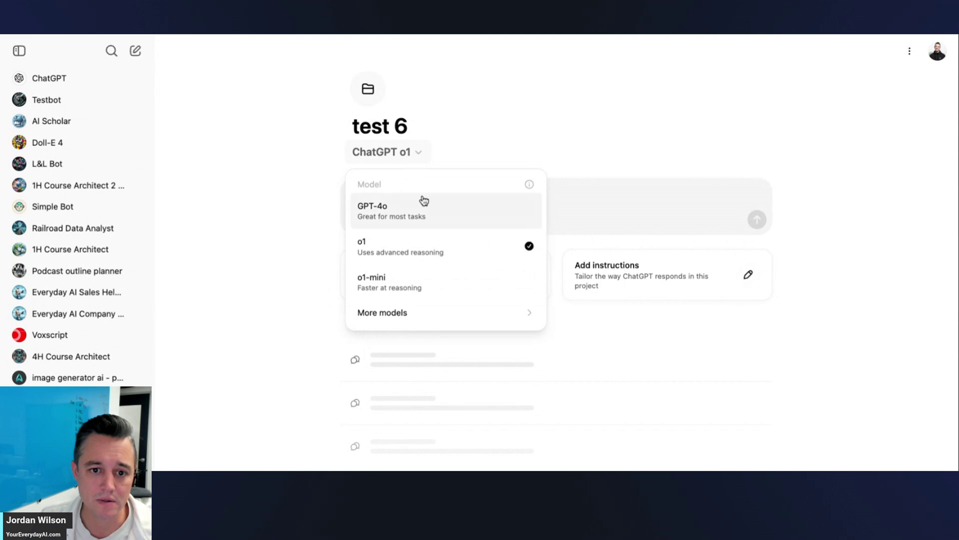
pyautogui.click(425, 255)
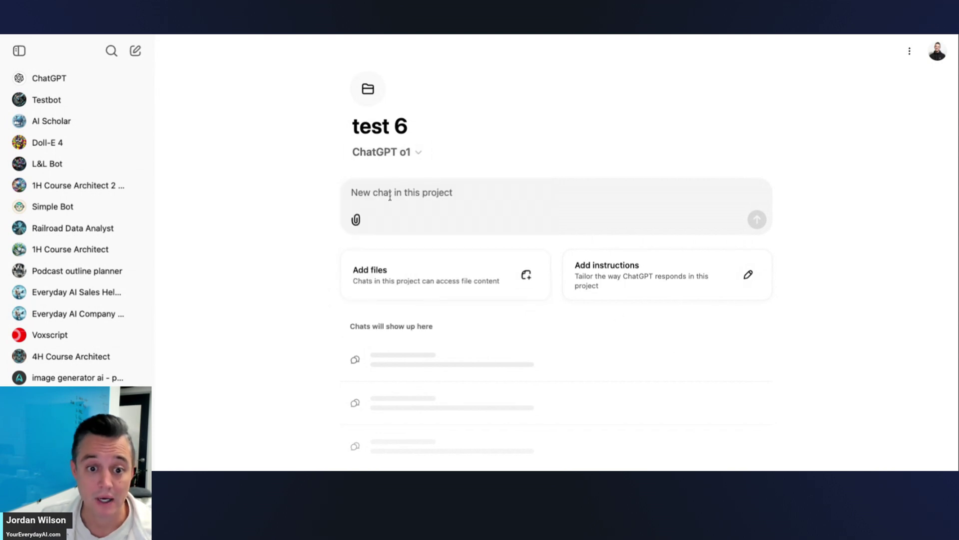
# Send 'contemplate life' as the first chat in the test 6 project.
pyautogui.write('co')
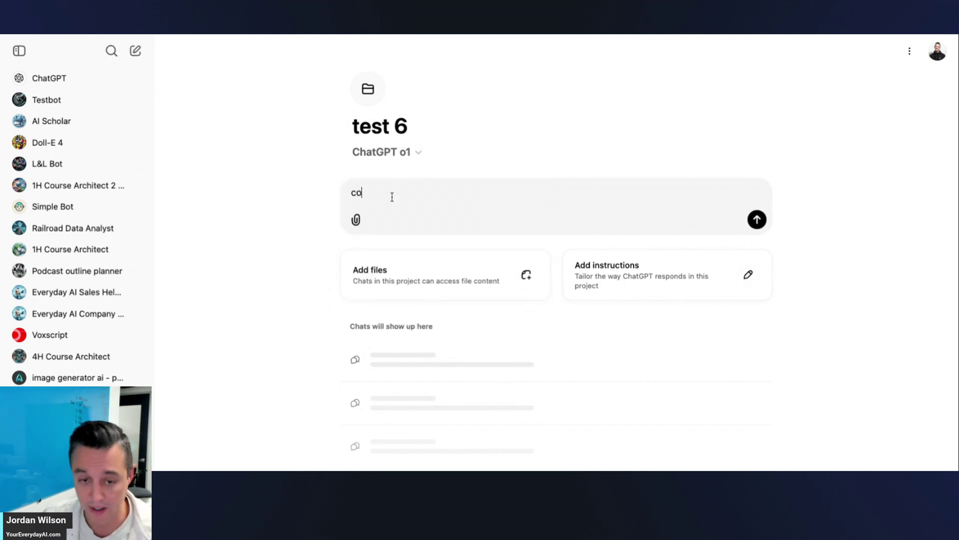
pyautogui.write('ntemplate life')
pyautogui.press('Return')
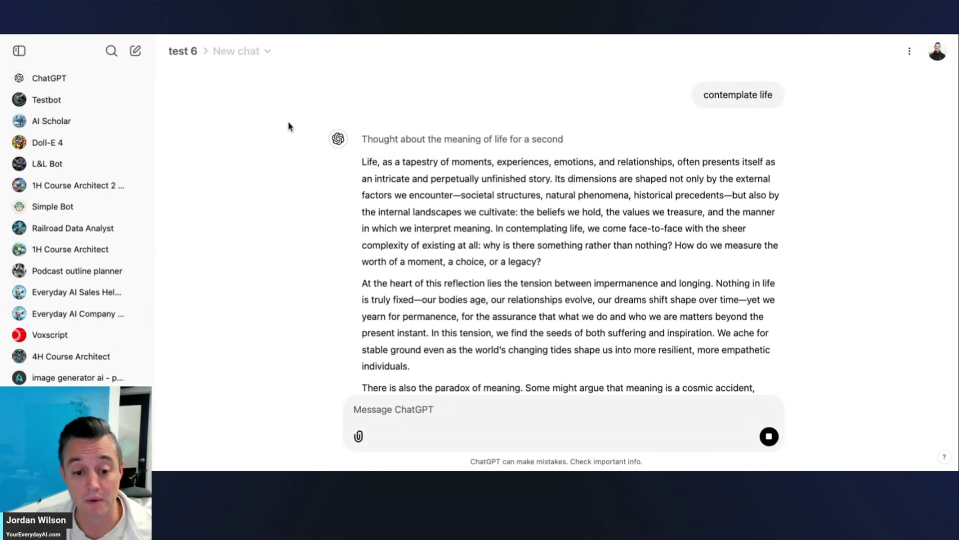
pyautogui.scroll(-1, 289, 121)
pyautogui.scroll(1, 289, 125)
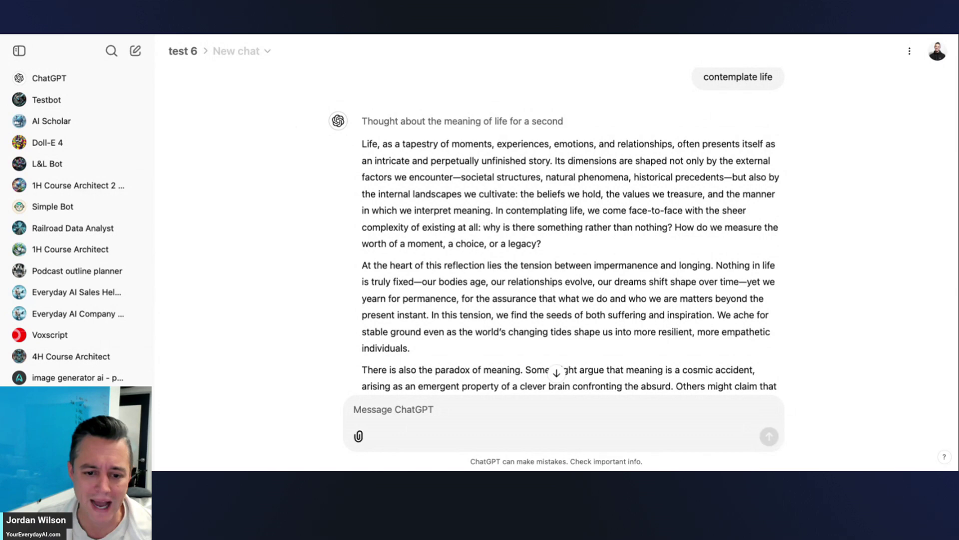
pyautogui.scroll(1, 336, 244)
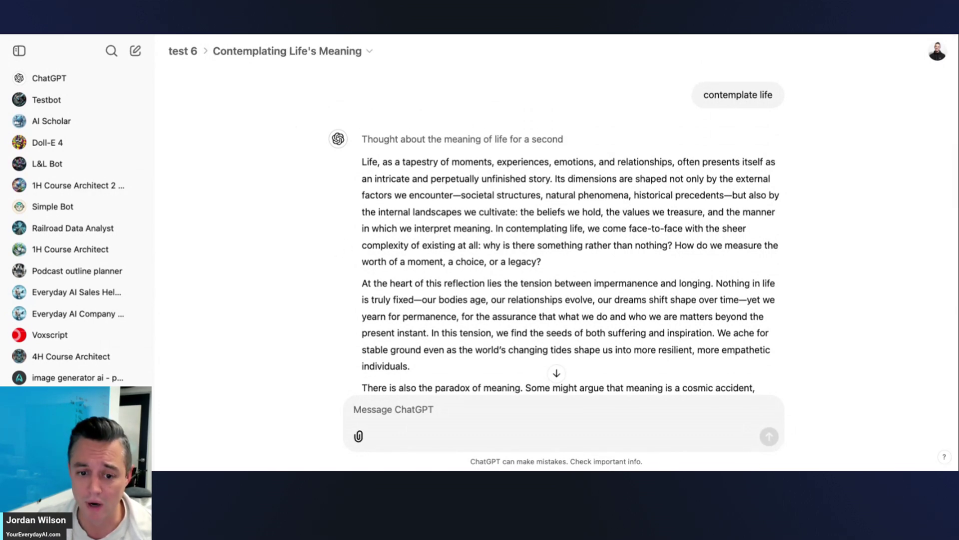
pyautogui.scroll(-10, 91, 335)
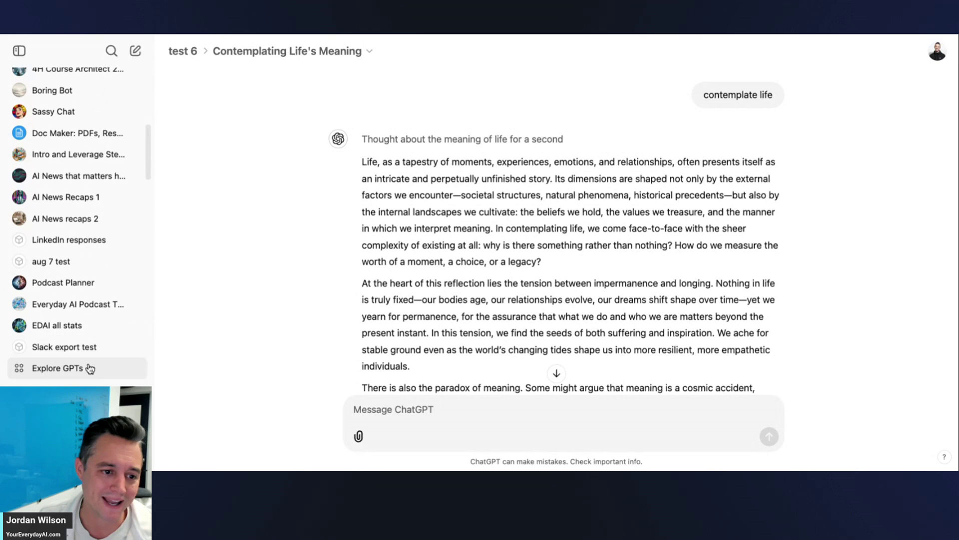
pyautogui.scroll(1, 91, 335)
# Reopen test 6 and upload the Ep 423 PDF to its project files.
pyautogui.click(53, 302)
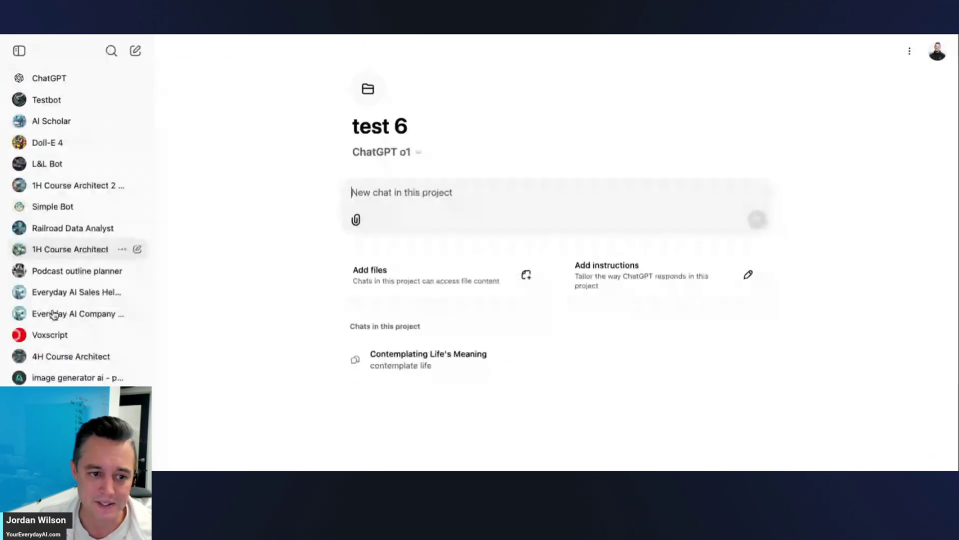
pyautogui.click(369, 269)
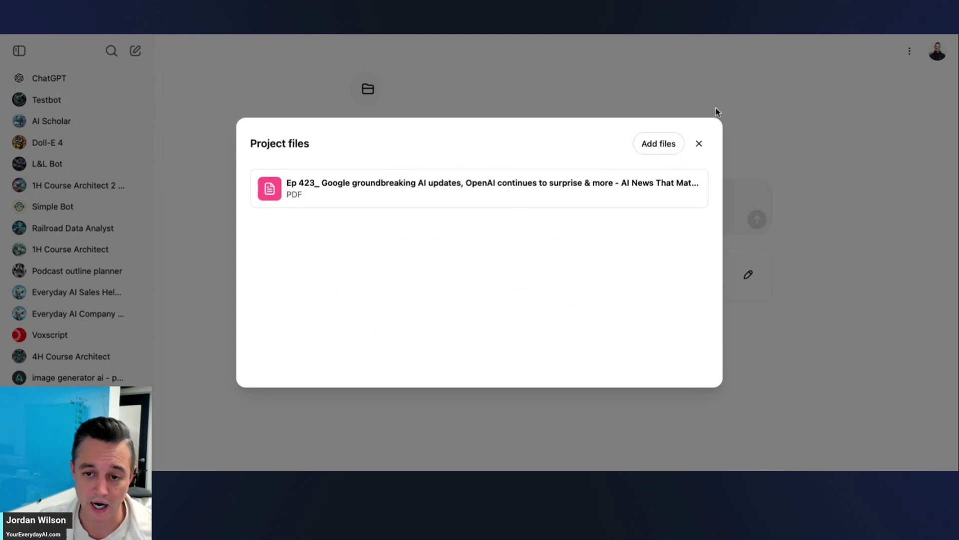
pyautogui.click(700, 144)
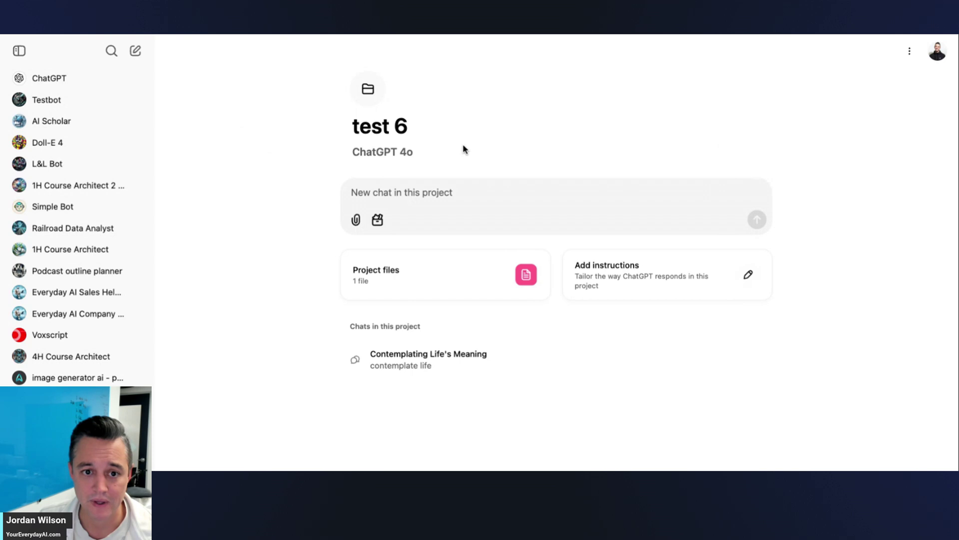
pyautogui.moveTo(402, 157)
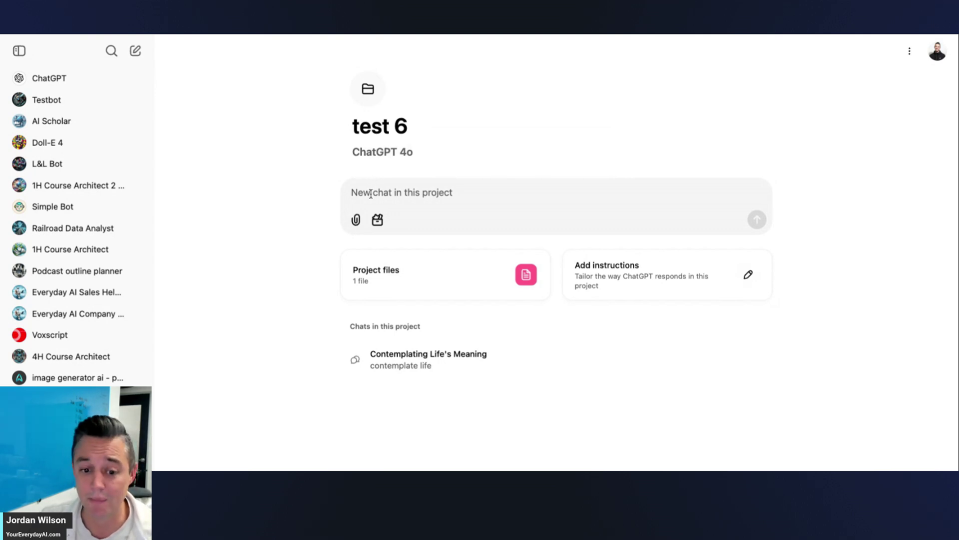
# Start a new regular chat and switch its model to o1.
pyautogui.click(137, 52)
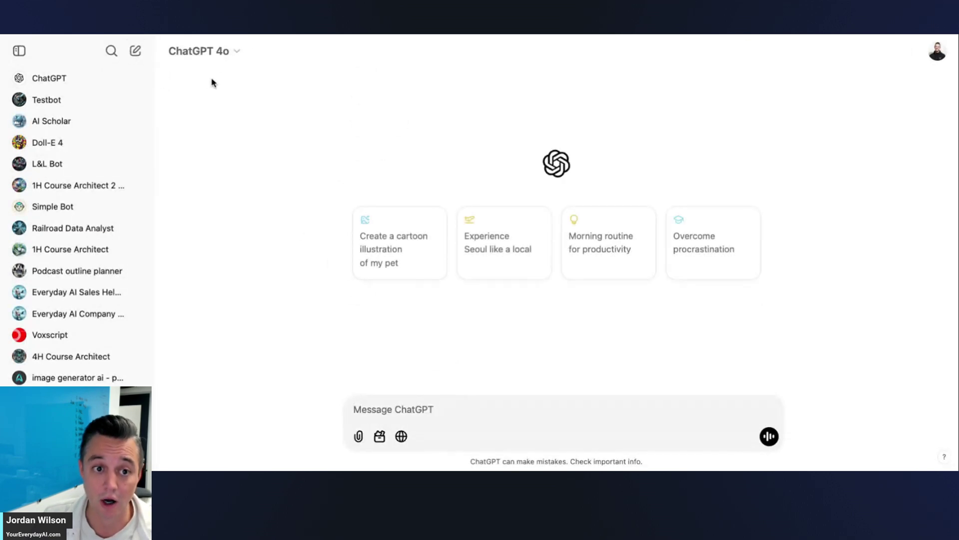
pyautogui.click(224, 54)
pyautogui.click(216, 153)
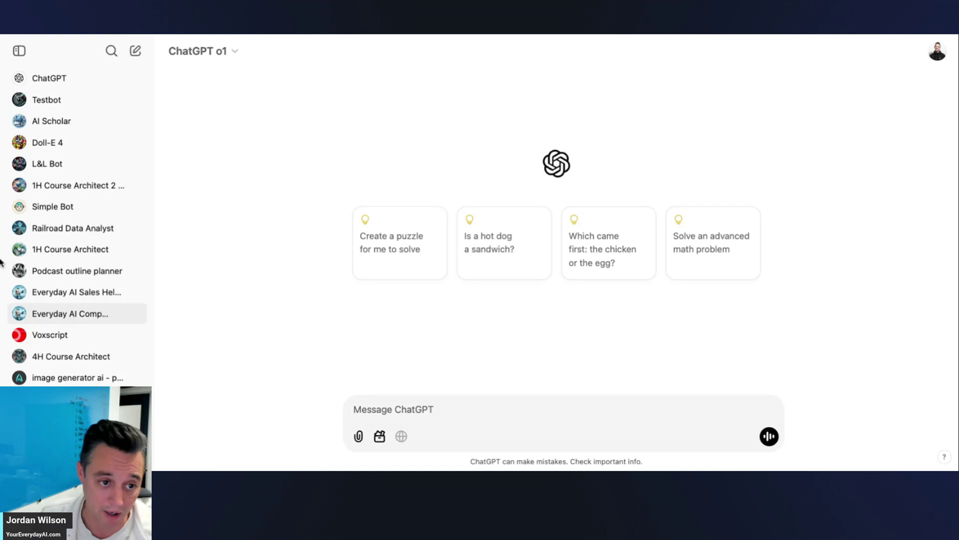
pyautogui.moveTo(117, 318)
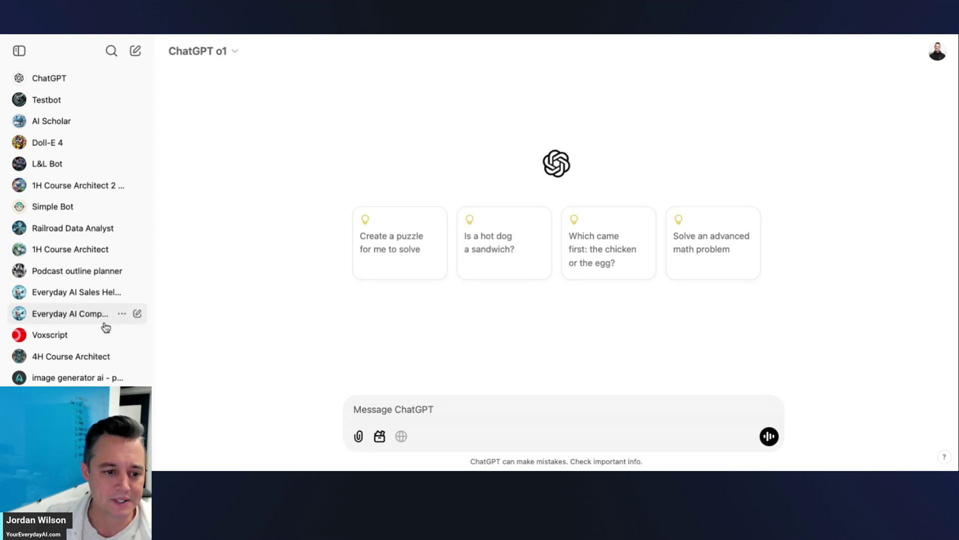
pyautogui.scroll(-6, 111, 315)
pyautogui.scroll(-3, 92, 335)
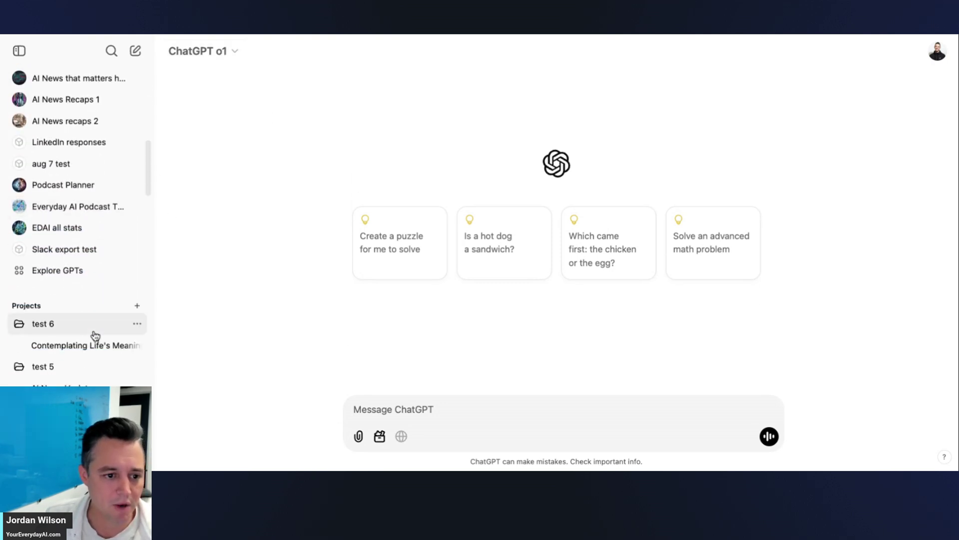
# Open test 5, then start another new regular chat switched to GPT-4o.
pyautogui.click(76, 367)
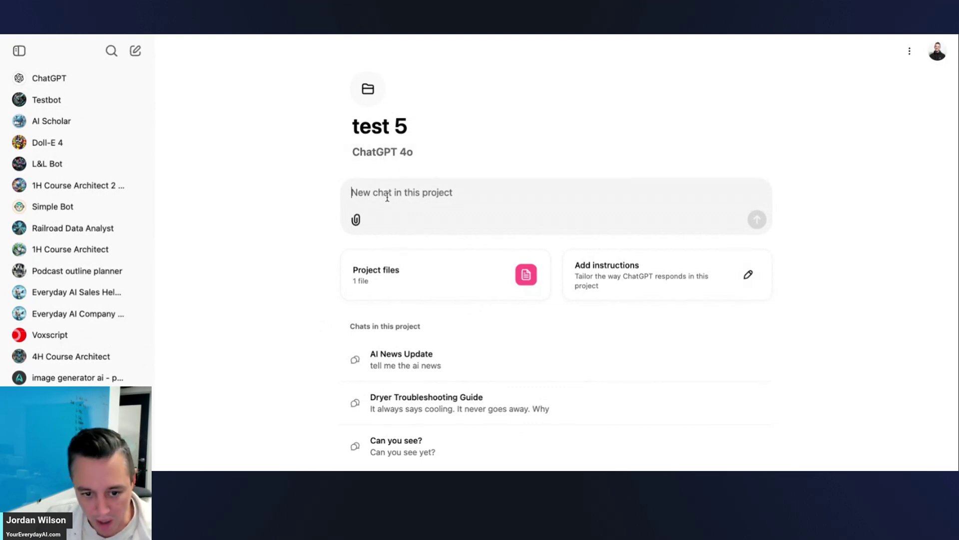
pyautogui.click(135, 50)
pyautogui.click(217, 55)
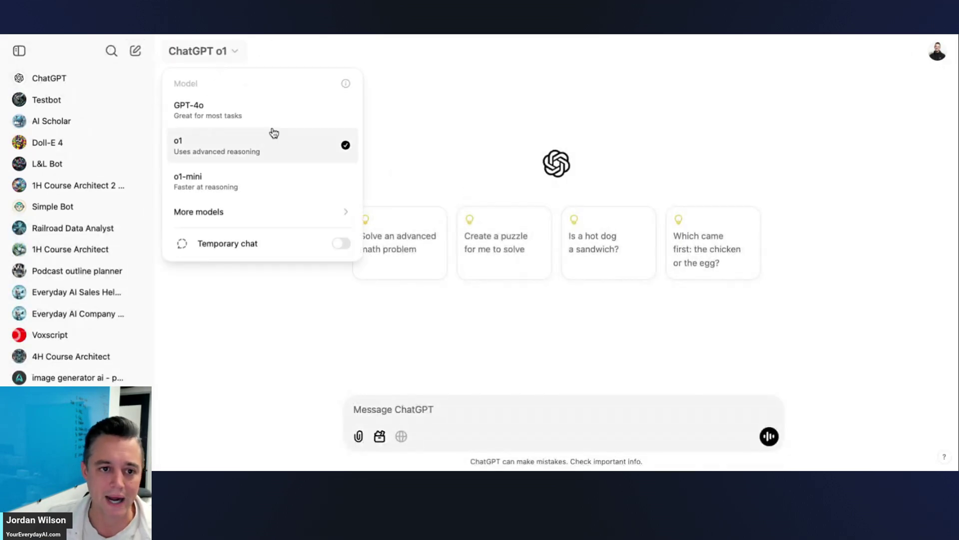
pyautogui.click(434, 125)
pyautogui.click(190, 55)
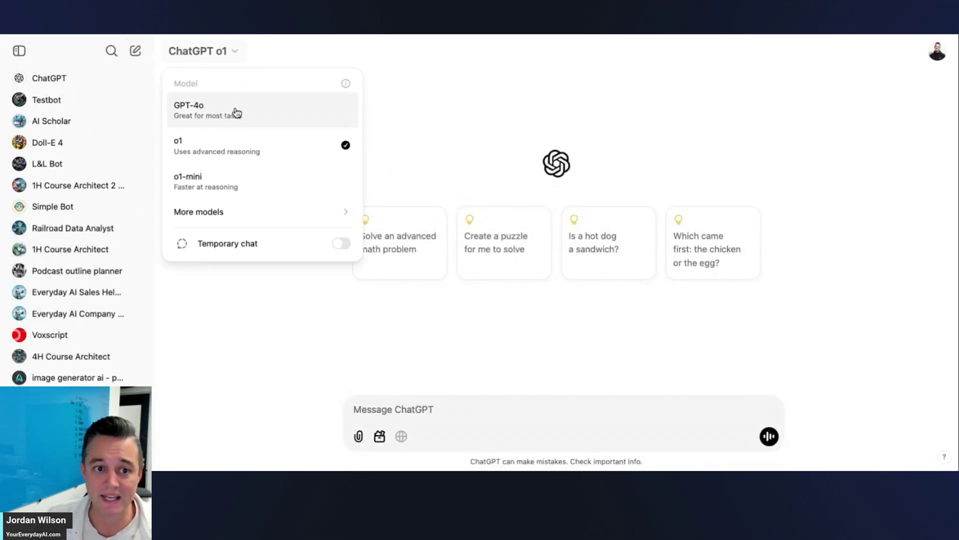
pyautogui.click(237, 112)
# Send the greeting 'sup gpt40' to GPT-4o.
pyautogui.write('sup')
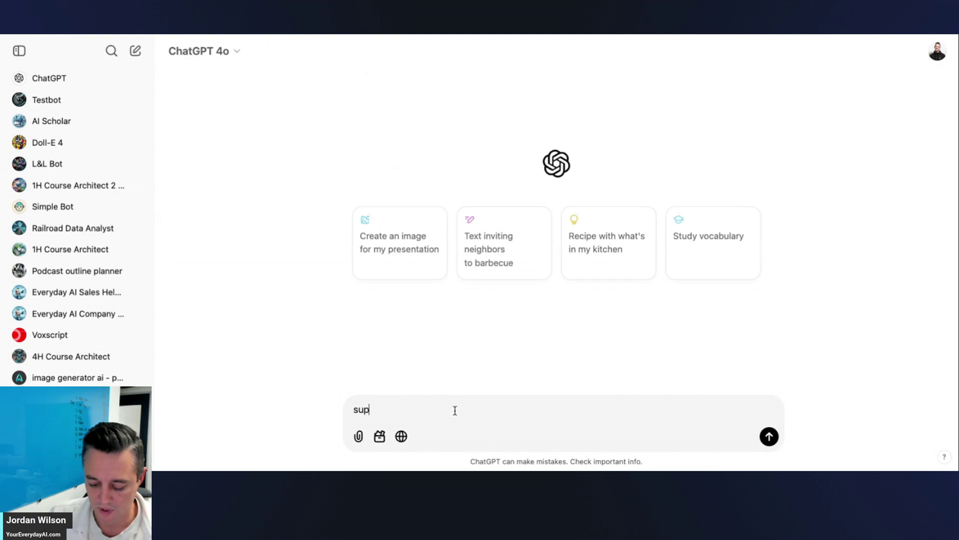
pyautogui.write(' gpt40')
pyautogui.press('Return')
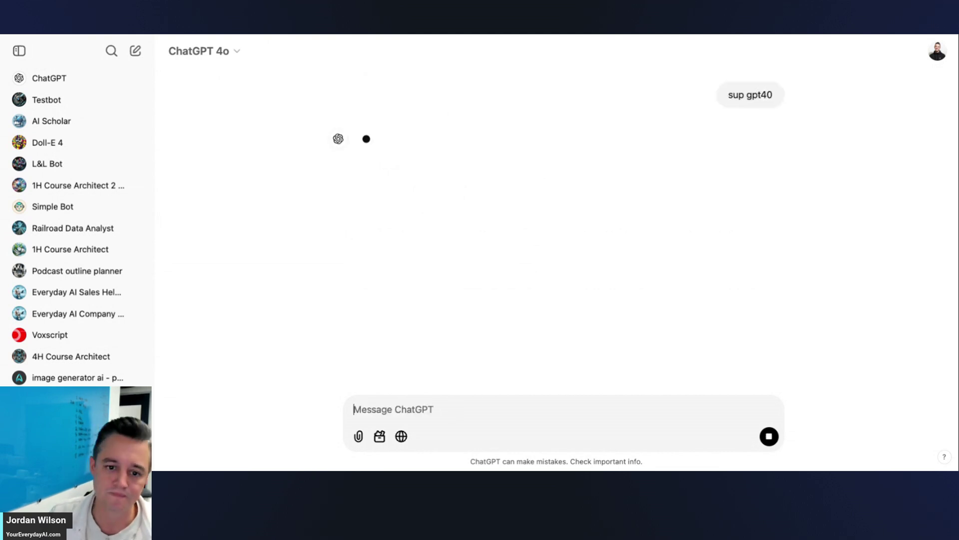
pyautogui.click(359, 437)
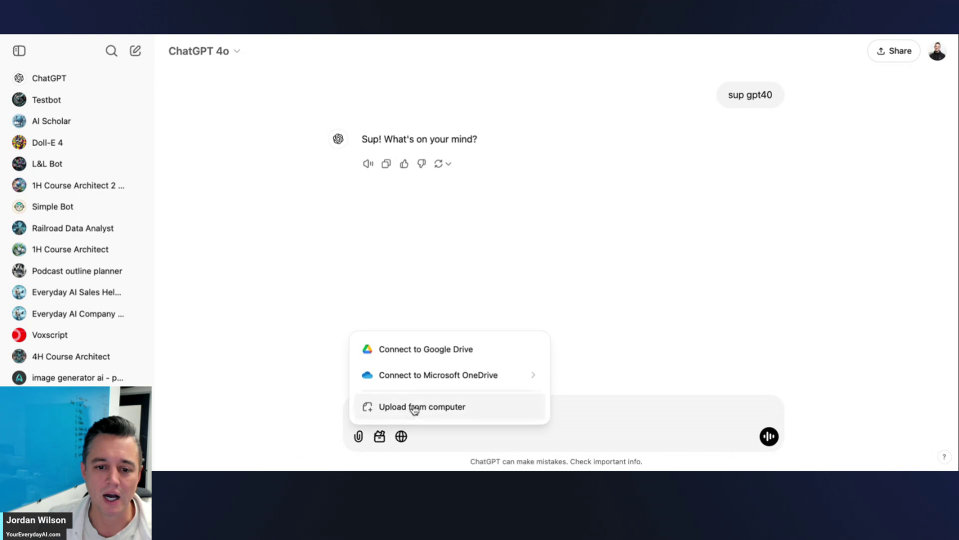
# Upload the Ep 423 PDF with 'summarize this' and read GPT-4o's key highlights.
pyautogui.click(473, 416)
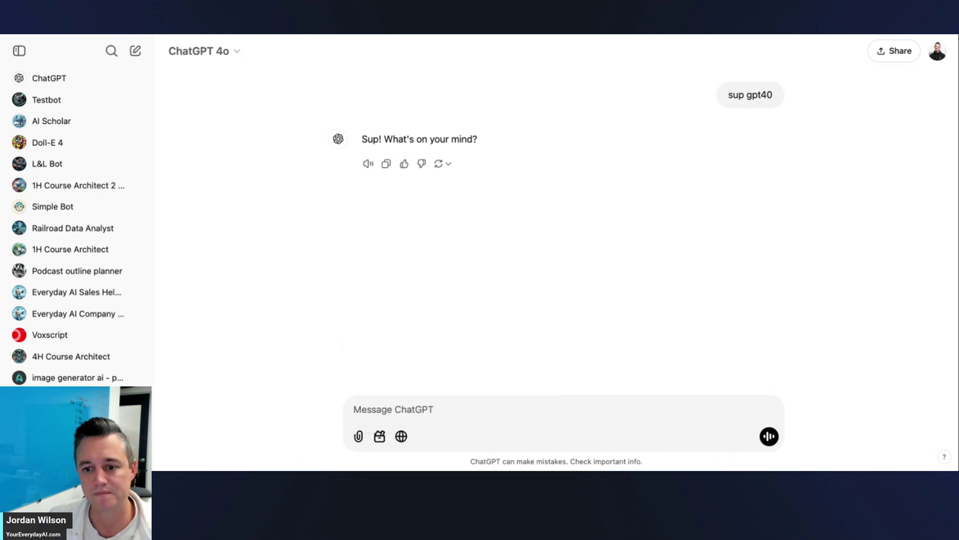
pyautogui.write('summarize this')
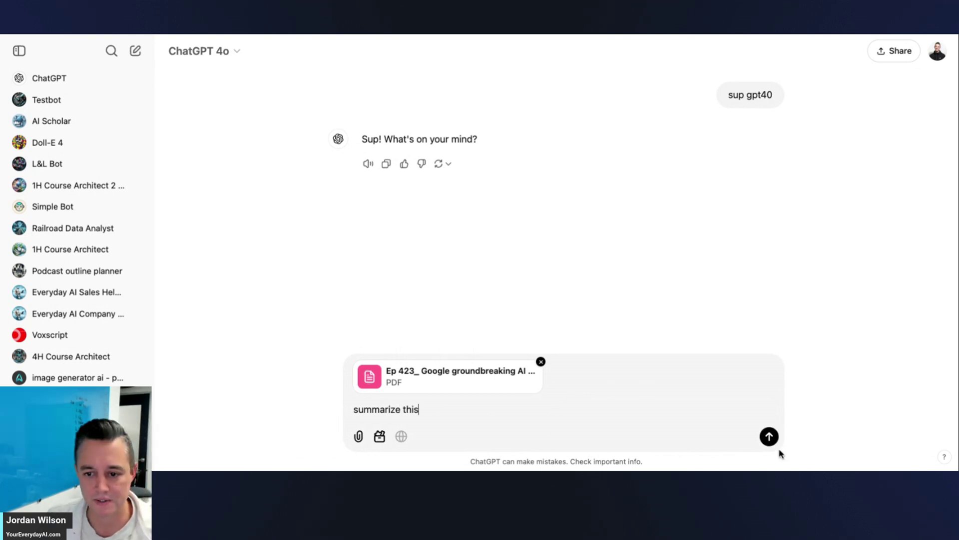
pyautogui.click(769, 436)
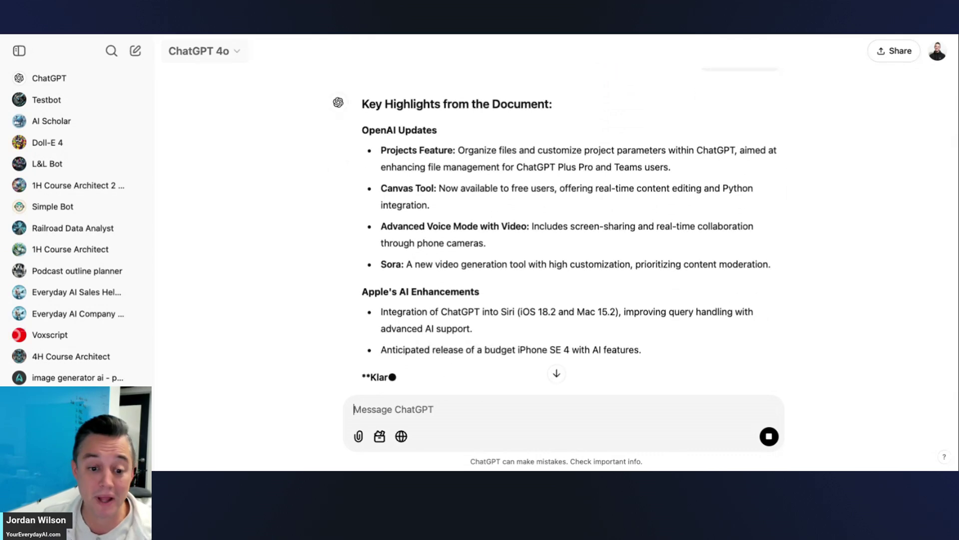
pyautogui.scroll(-1, 419, 364)
pyautogui.scroll(3, 349, 199)
pyautogui.scroll(-5, 499, 281)
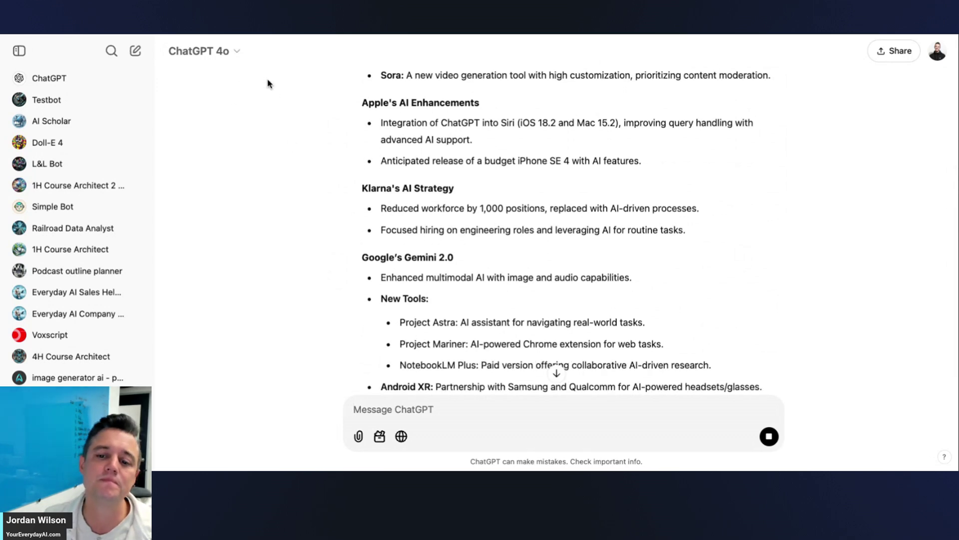
pyautogui.scroll(-5, 494, 262)
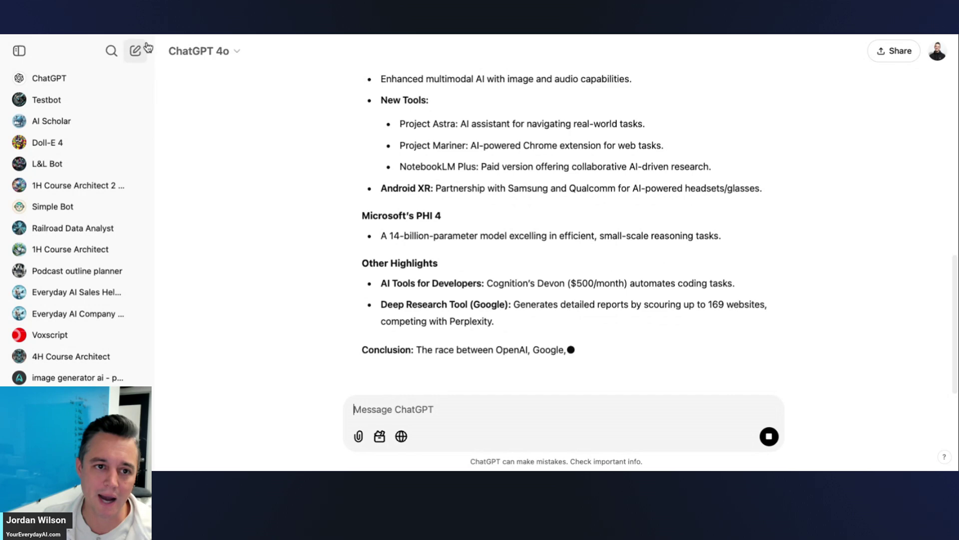
# Check the model list without changing it, then start a new empty chat.
pyautogui.click(243, 59)
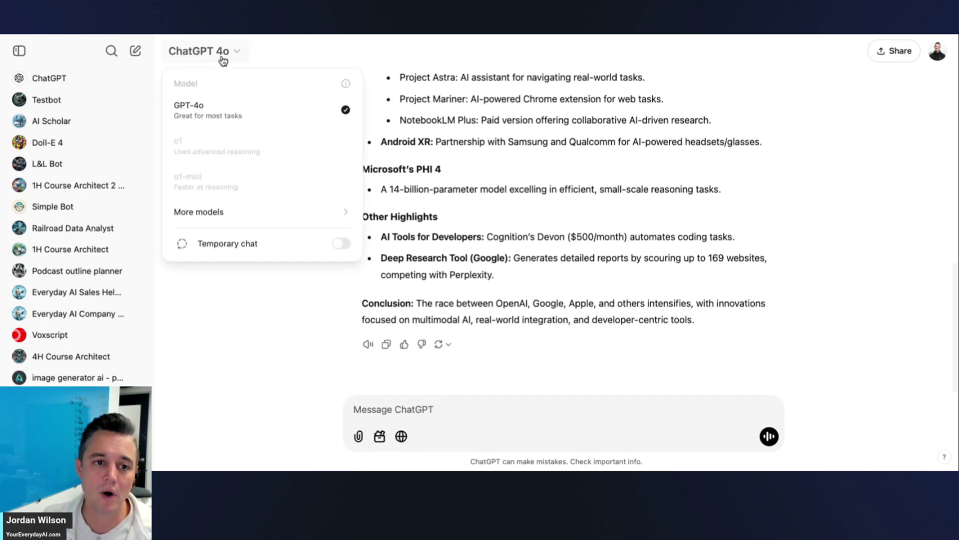
pyautogui.click(577, 253)
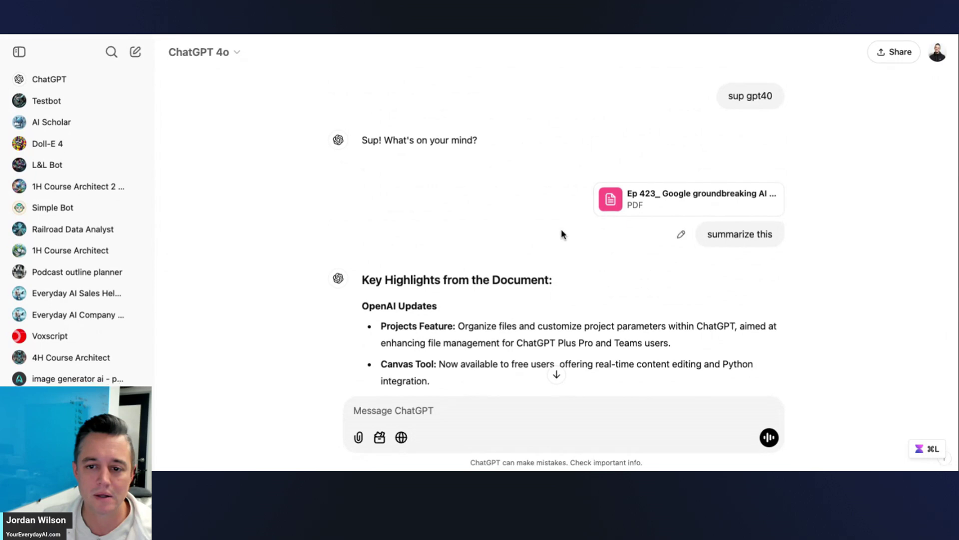
pyautogui.click(138, 53)
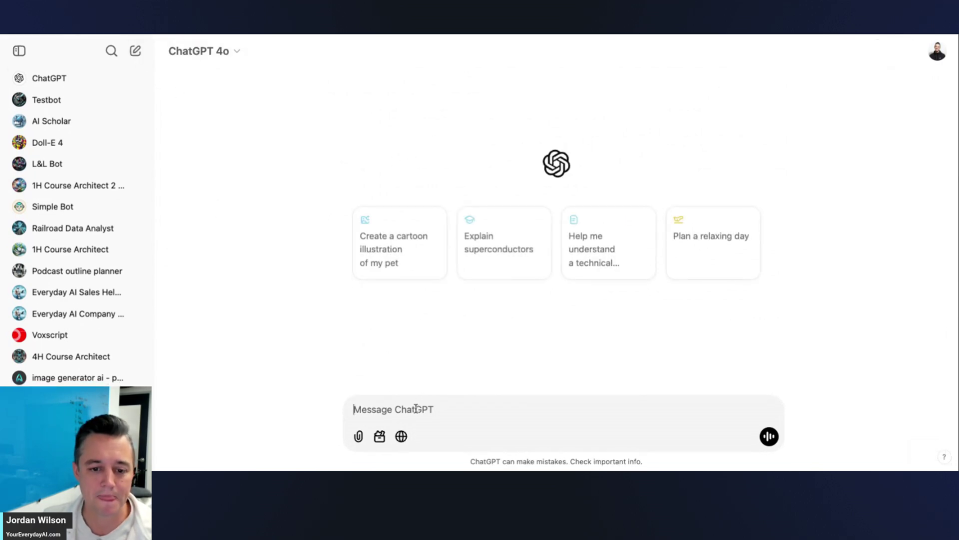
# Send 'sup gpt4o' to GPT-4o, leaving the model unchanged.
pyautogui.click(205, 54)
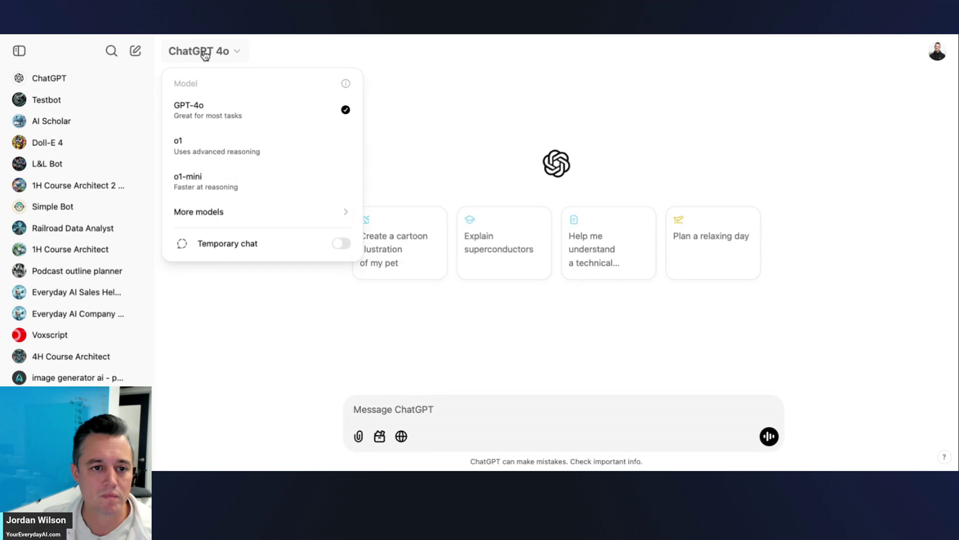
pyautogui.click(466, 139)
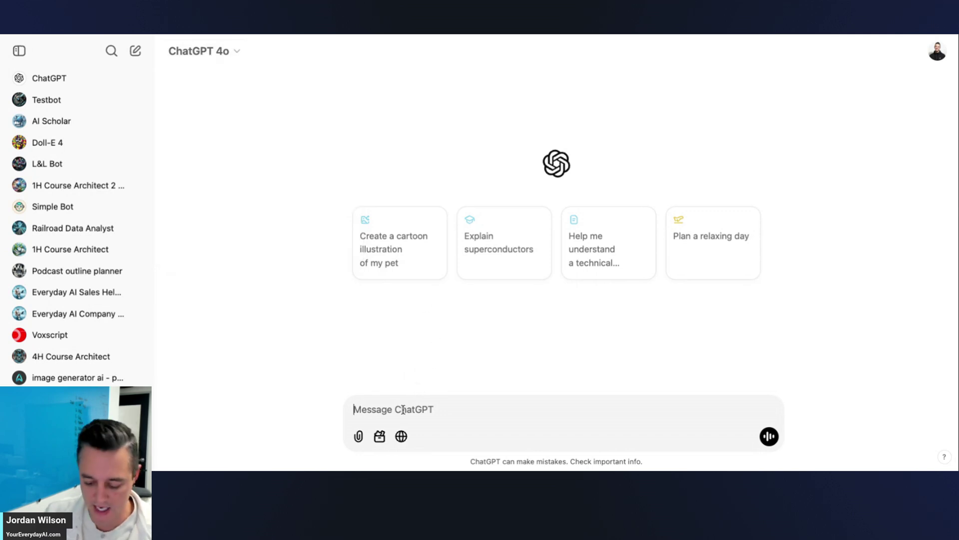
pyautogui.write('sup gpt')
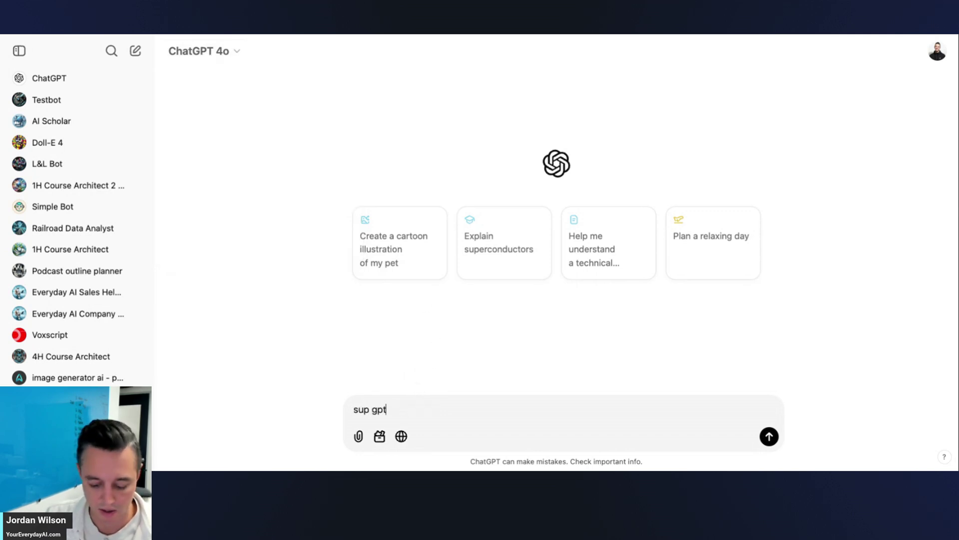
pyautogui.write('4')
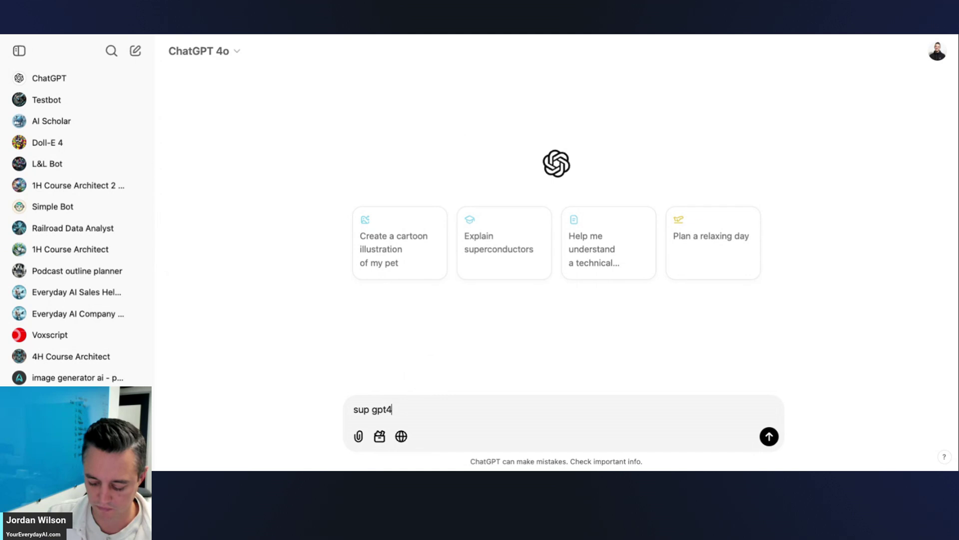
pyautogui.write('o')
pyautogui.press('Return')
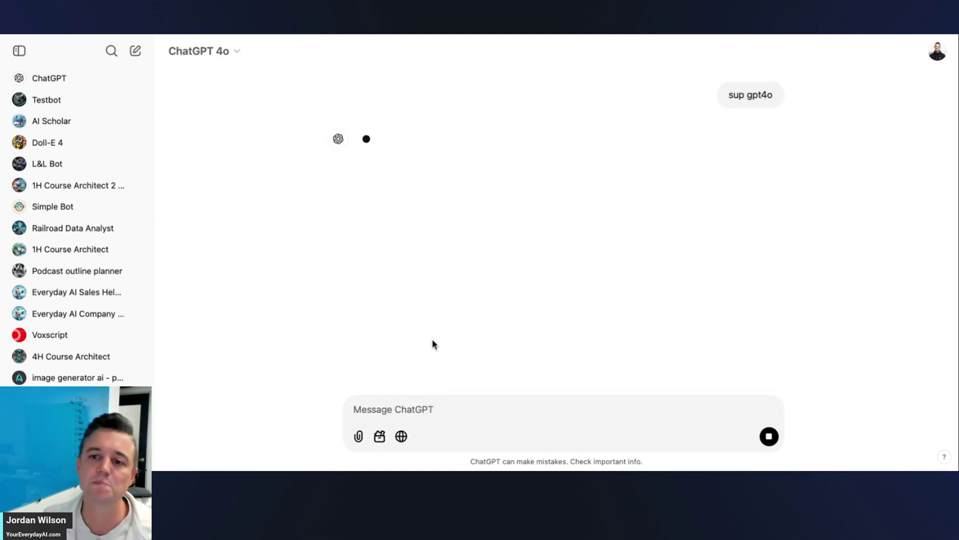
# Switch the chat to o1 and send the 'contemplate life' prompt.
pyautogui.click(215, 54)
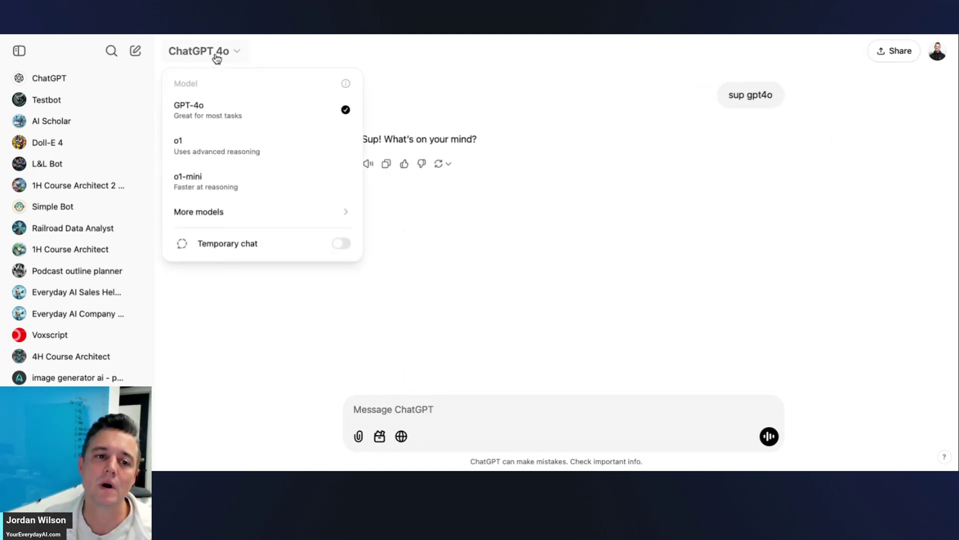
pyautogui.click(215, 146)
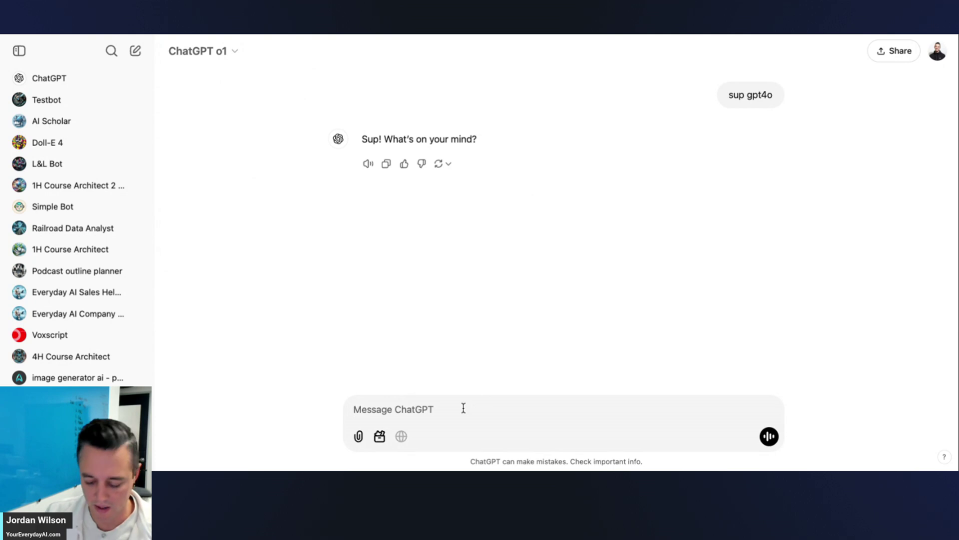
pyautogui.write('contemplate life')
pyautogui.press('Return')
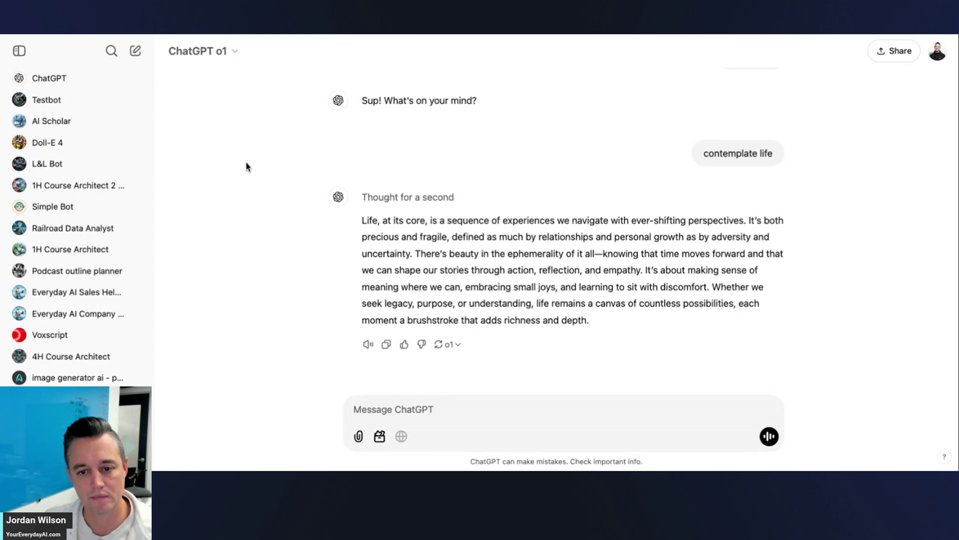
# Switch back to GPT-4o, send 'sup 4o', and scroll the sidebar to Today's chats.
pyautogui.click(205, 58)
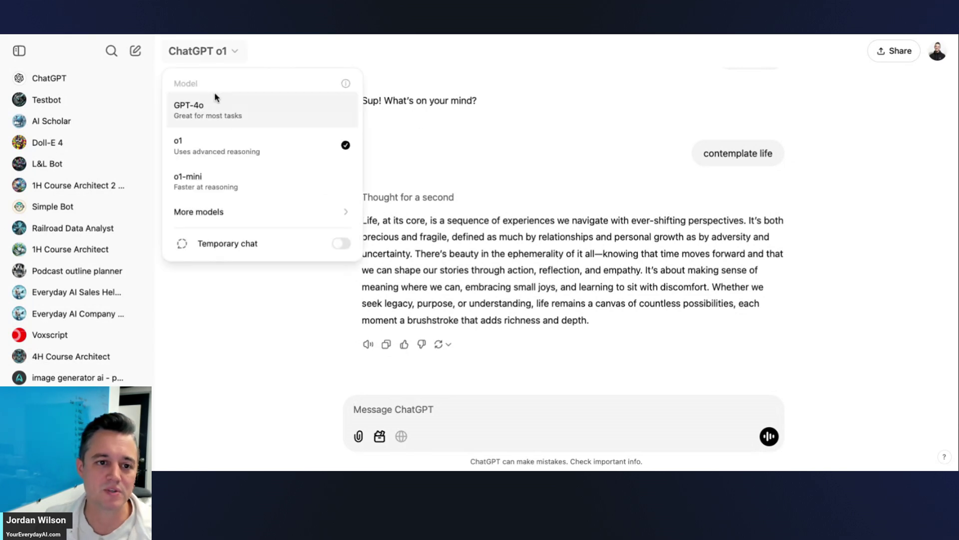
pyautogui.click(217, 119)
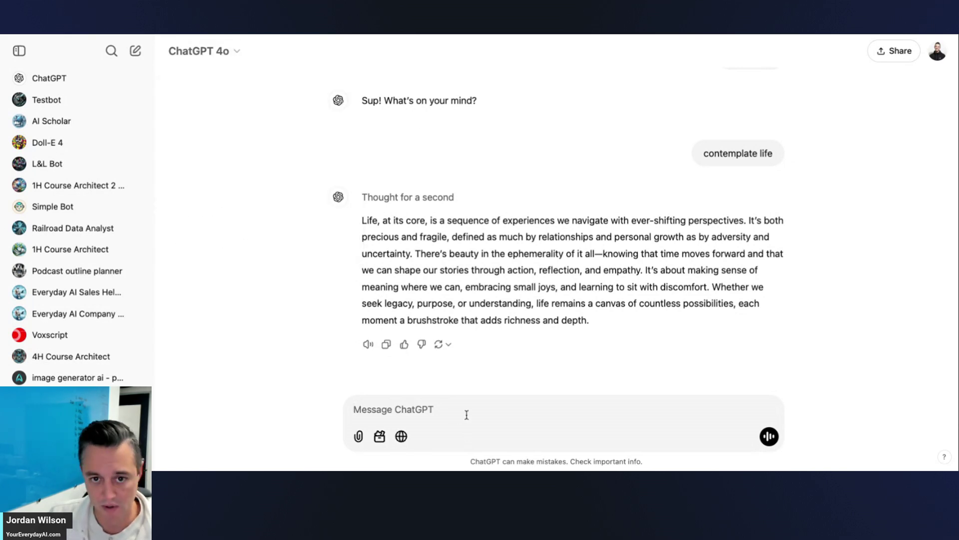
pyautogui.write('sup ')
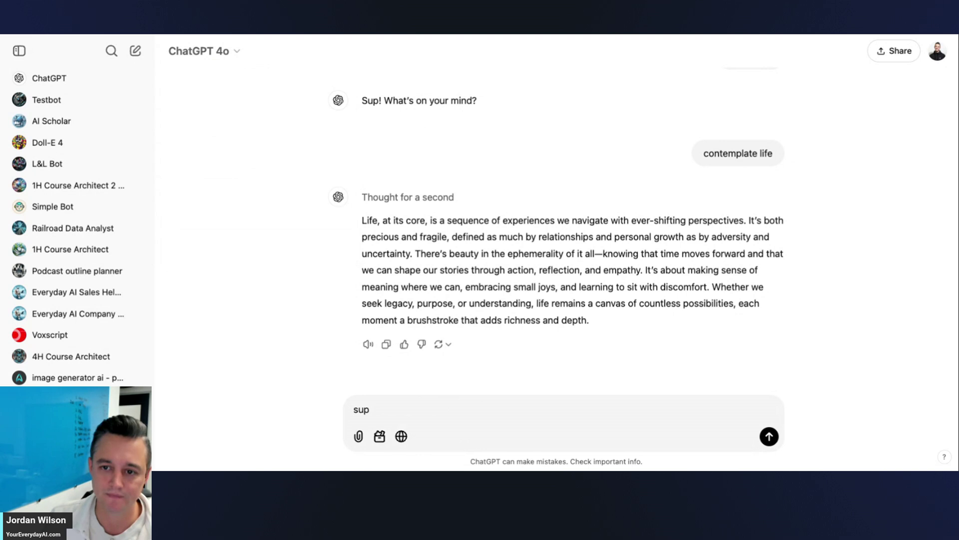
pyautogui.write('4o')
pyautogui.press('Return')
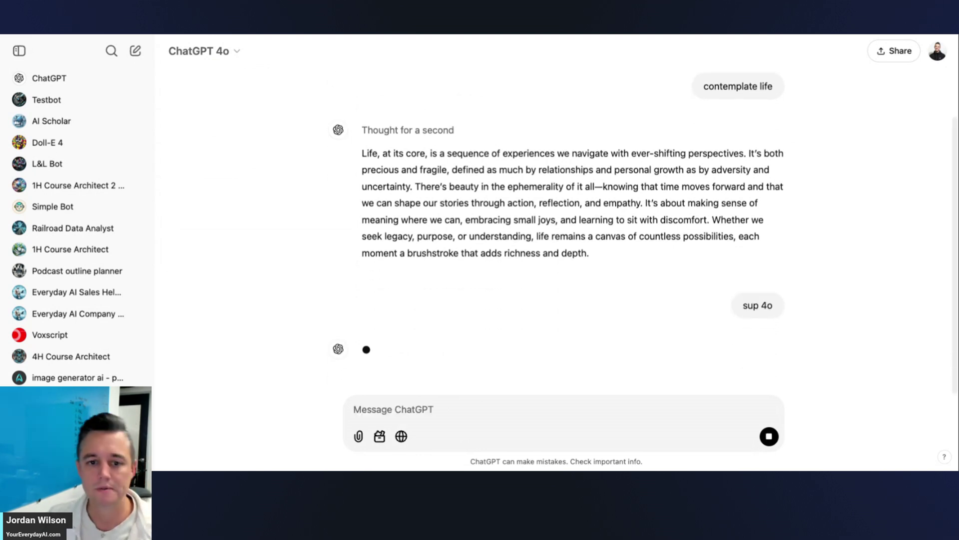
pyautogui.scroll(-7, 135, 313)
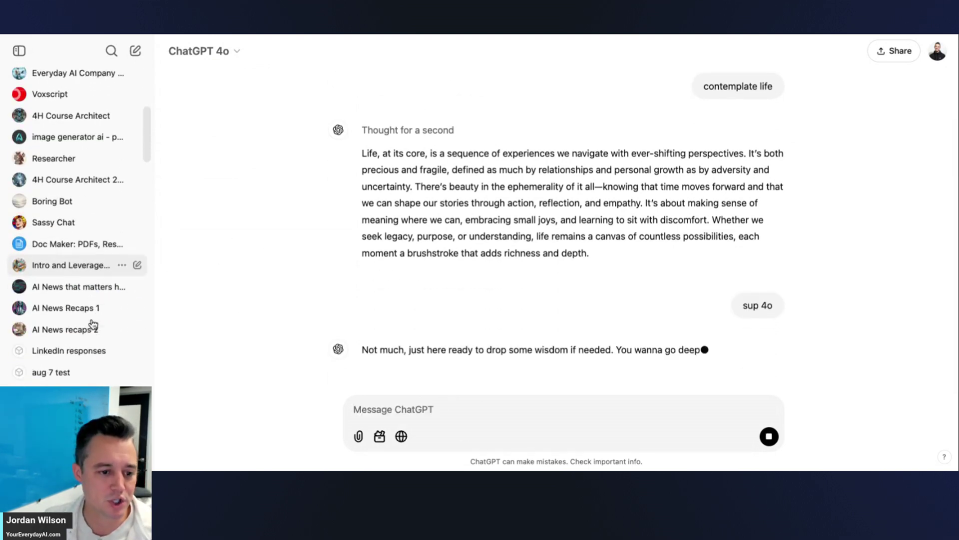
pyautogui.scroll(-10, 92, 323)
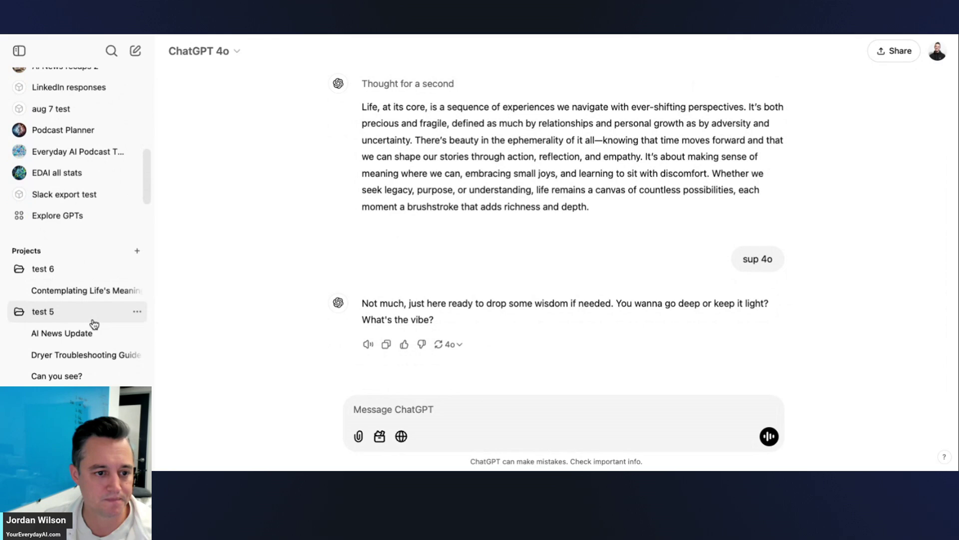
# Rename the current conversation to '4o to o1 to 4o'.
pyautogui.click(73, 238)
pyautogui.scroll(3, 488, 259)
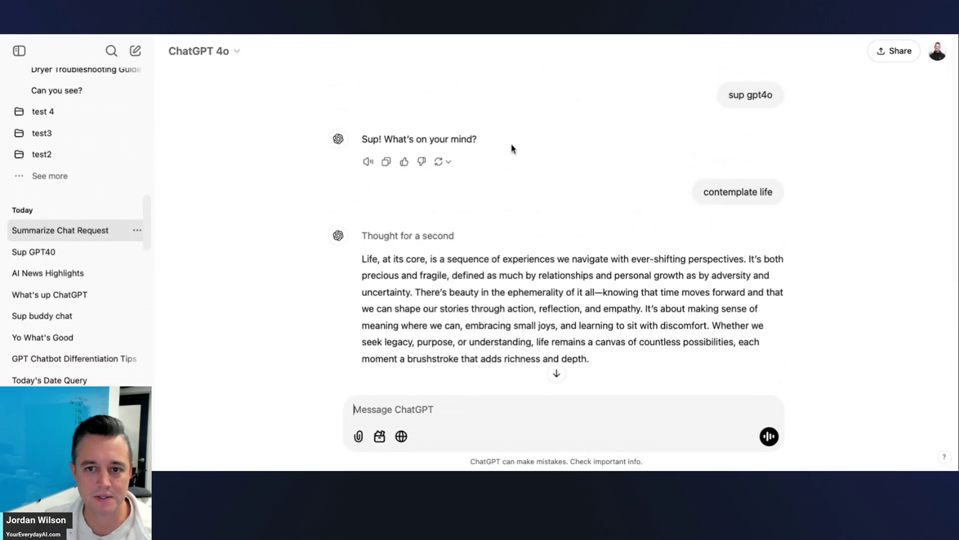
pyautogui.click(137, 230)
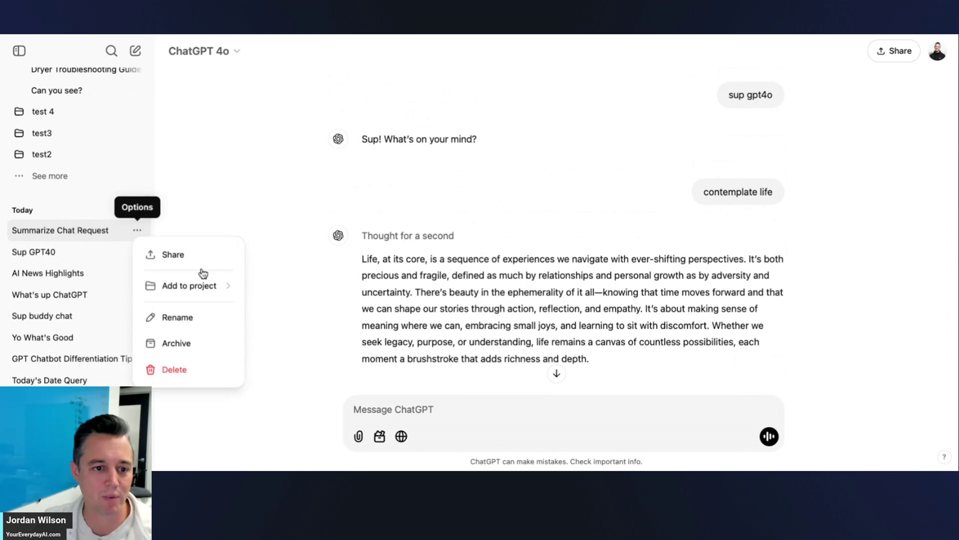
pyautogui.click(197, 315)
pyautogui.tripleClick(93, 235)
pyautogui.write('4o to o1 to')
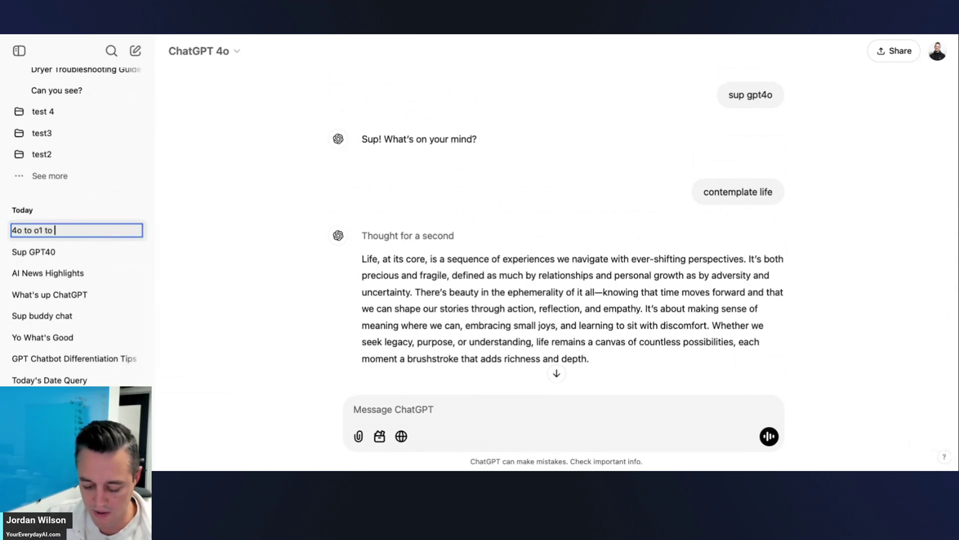
pyautogui.write(' 4o')
pyautogui.press('Return')
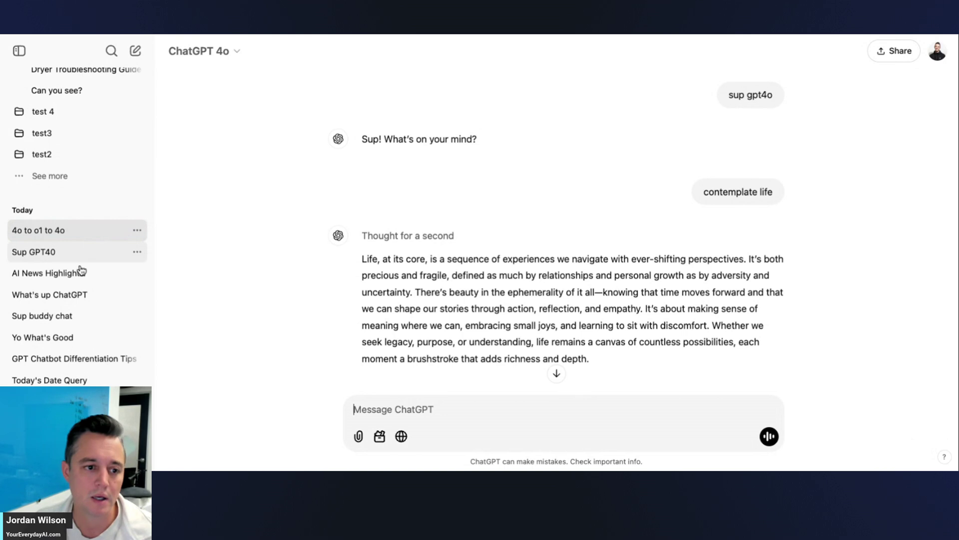
# Add the '4o to o1 to 4o' chat to the test 5 project.
pyautogui.click(135, 233)
pyautogui.moveTo(194, 289)
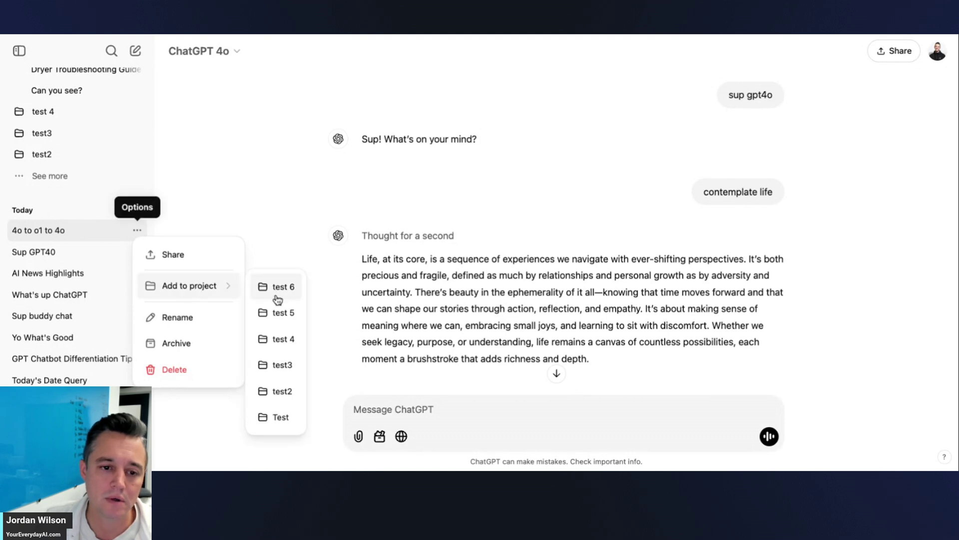
pyautogui.click(280, 312)
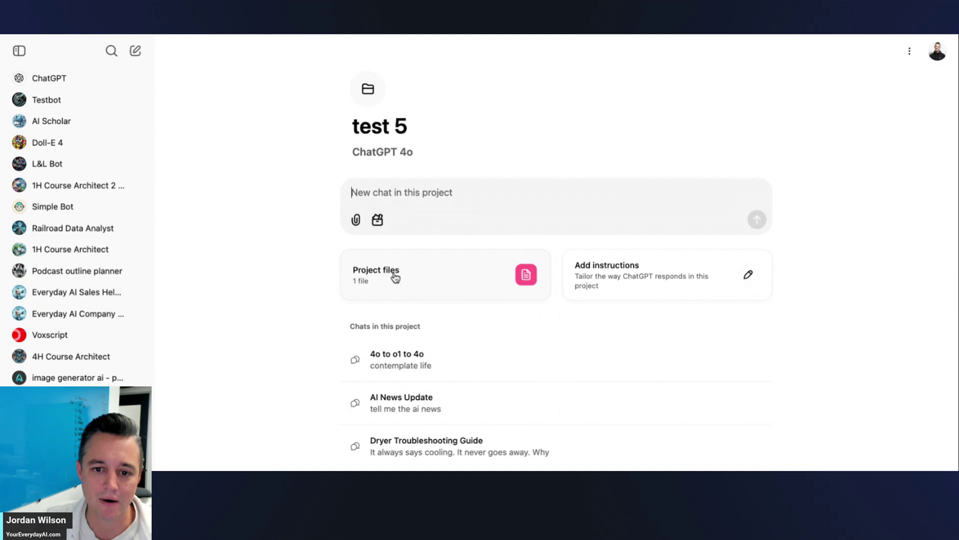
# Open '4o to o1 to 4o', glance at test 5's chat list, then start an empty test 5 chat.
pyautogui.click(396, 367)
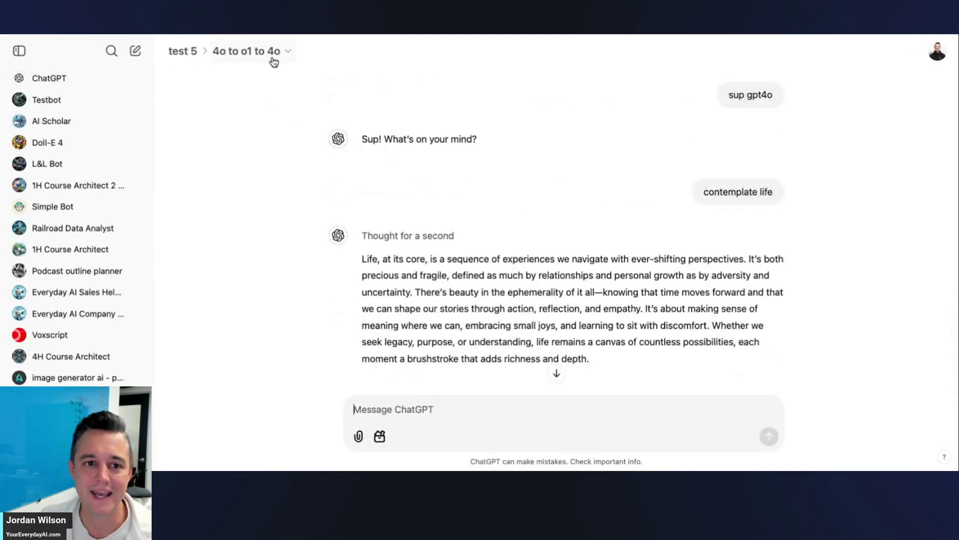
pyautogui.click(294, 57)
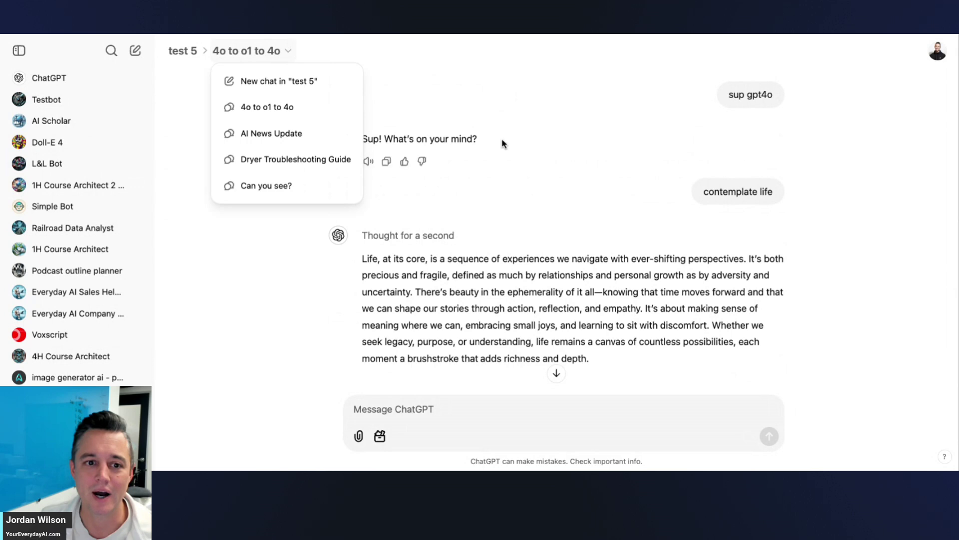
pyautogui.click(526, 219)
pyautogui.scroll(-5, 551, 271)
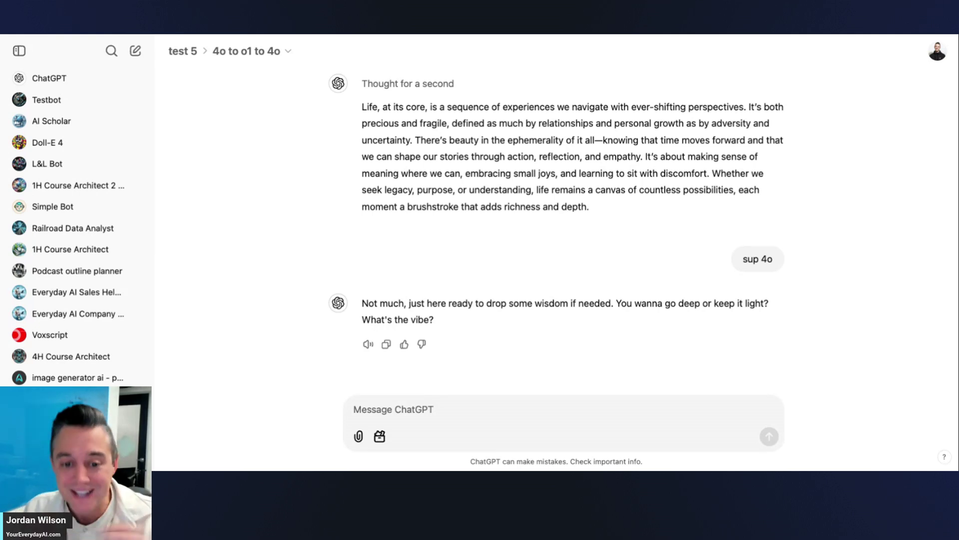
pyautogui.press('super+n')
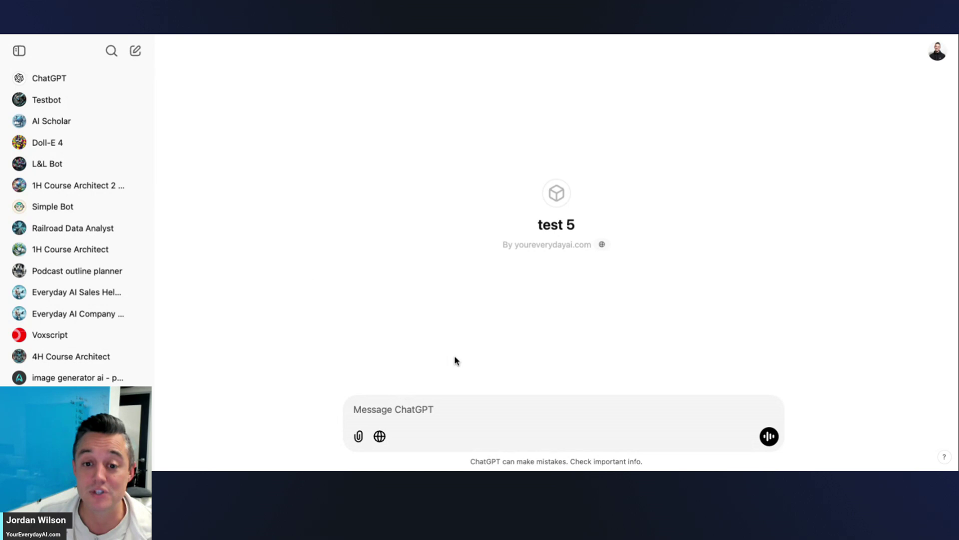
# Open the test 6 project page from the sidebar.
pyautogui.scroll(-10, 75, 325)
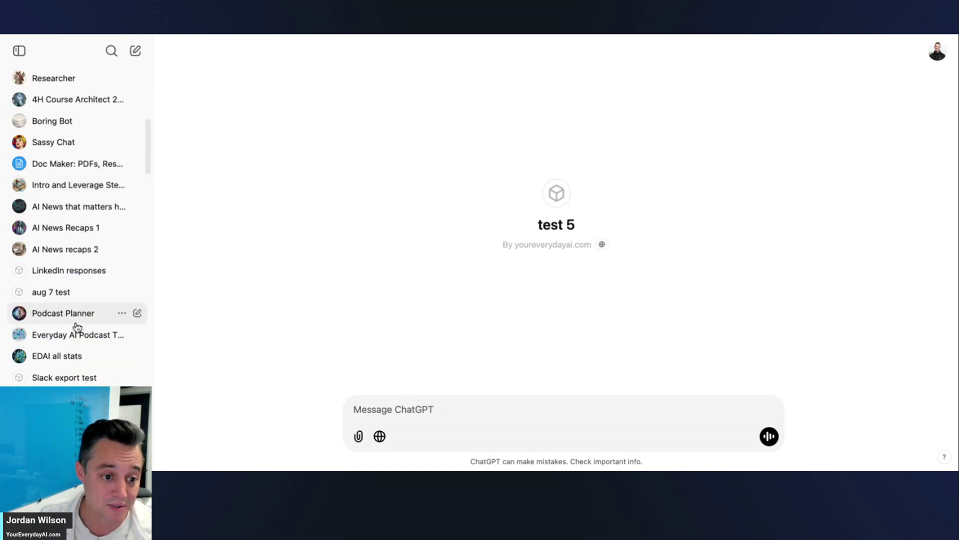
pyautogui.scroll(-5, 75, 325)
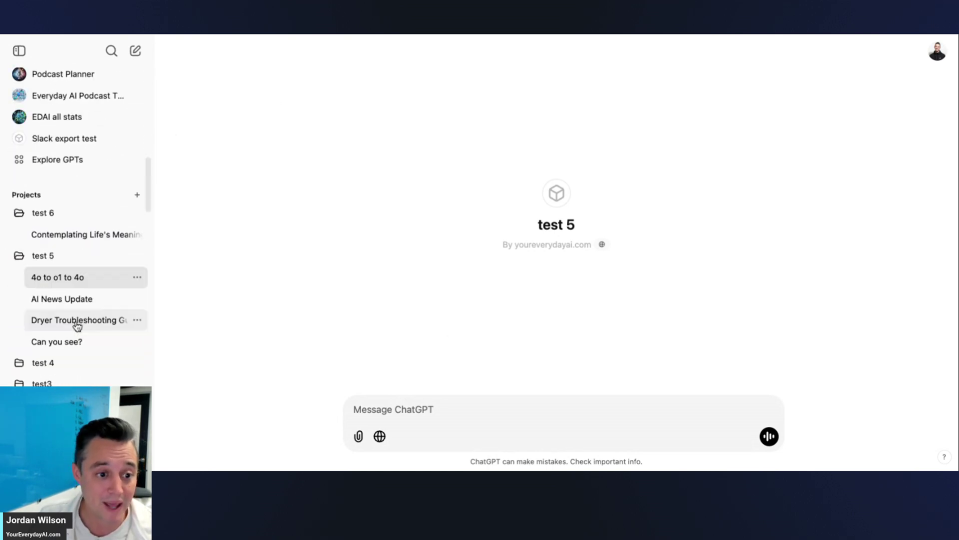
pyautogui.click(56, 220)
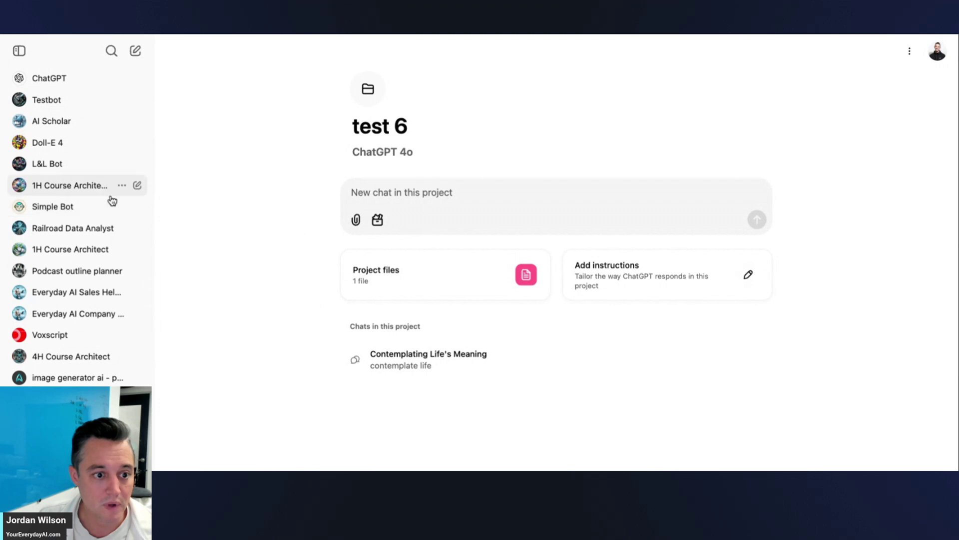
# Create a new empty project named 'test 7'.
pyautogui.scroll(-3, 91, 312)
pyautogui.scroll(-5, 94, 313)
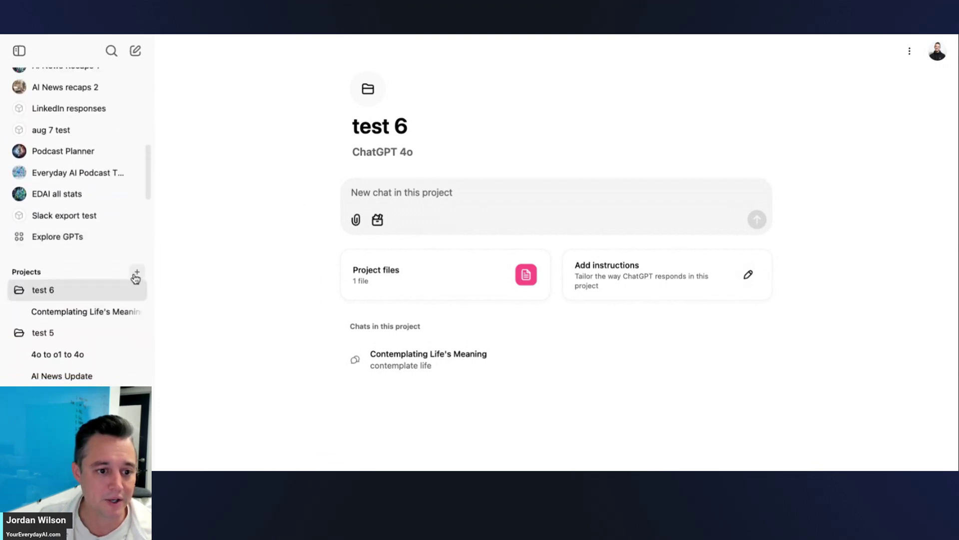
pyautogui.click(137, 271)
pyautogui.write('test 7')
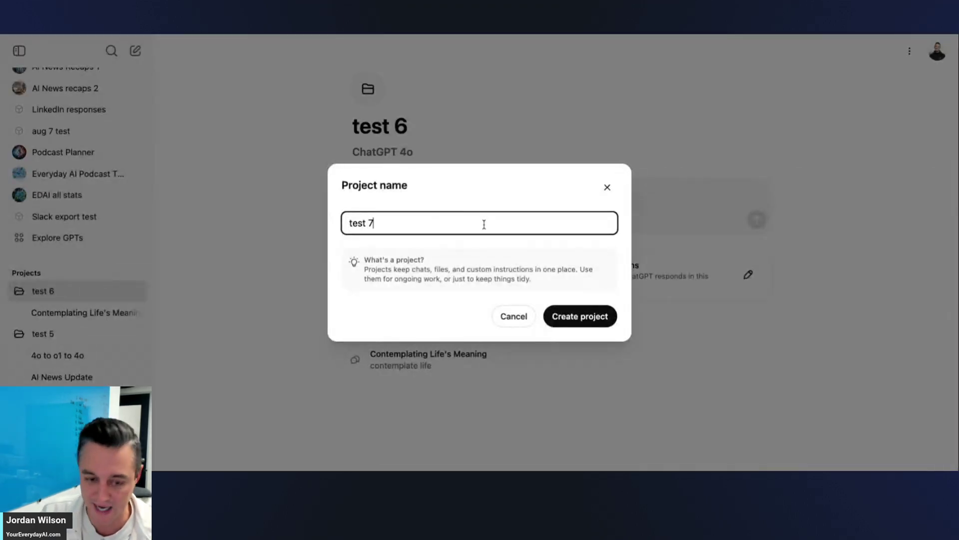
pyautogui.click(568, 320)
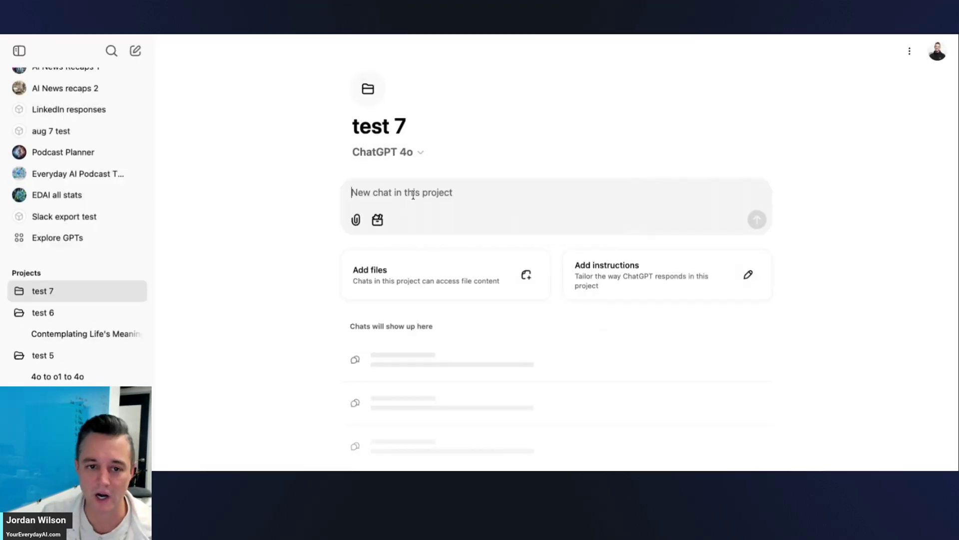
# Clear a stray @ from the chat box and start a fresh regular chat.
pyautogui.write('@')
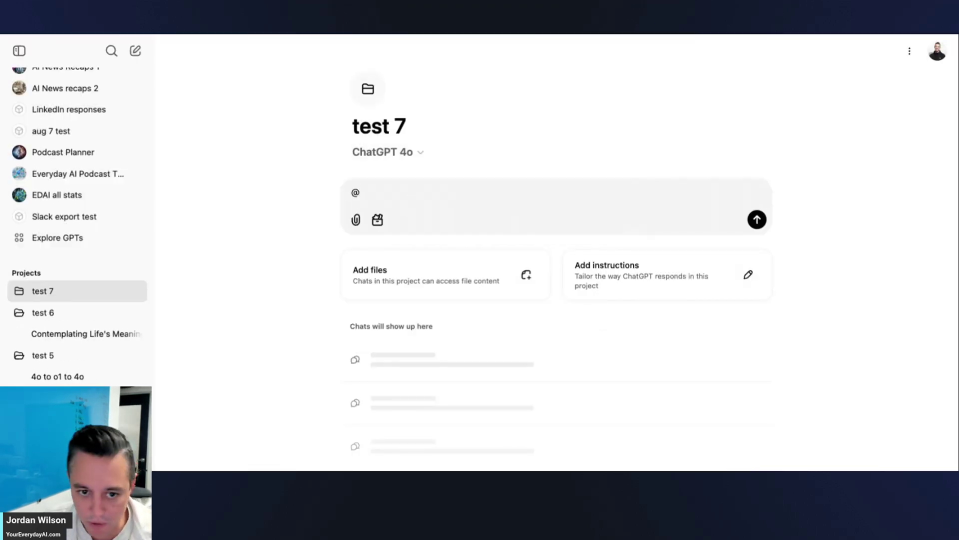
pyautogui.press('BackSpace')
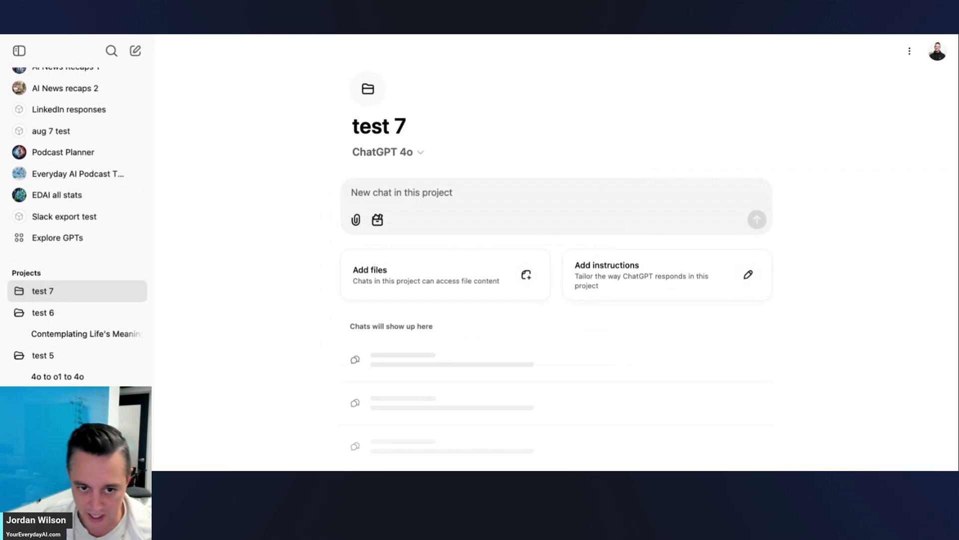
pyautogui.click(135, 51)
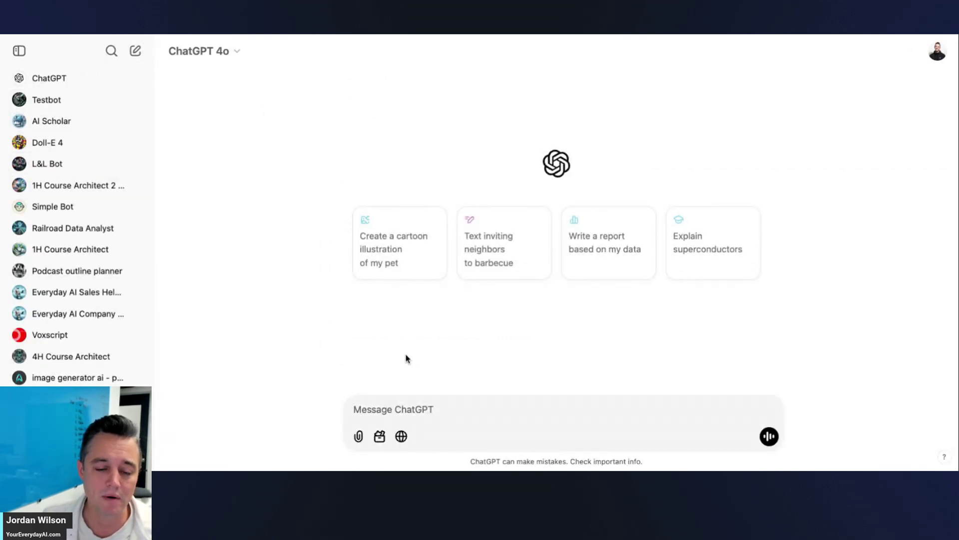
# Ask Testbot 'sup homie. what's 1+1' in the Math Wiz Check chat.
pyautogui.write('sup hom')
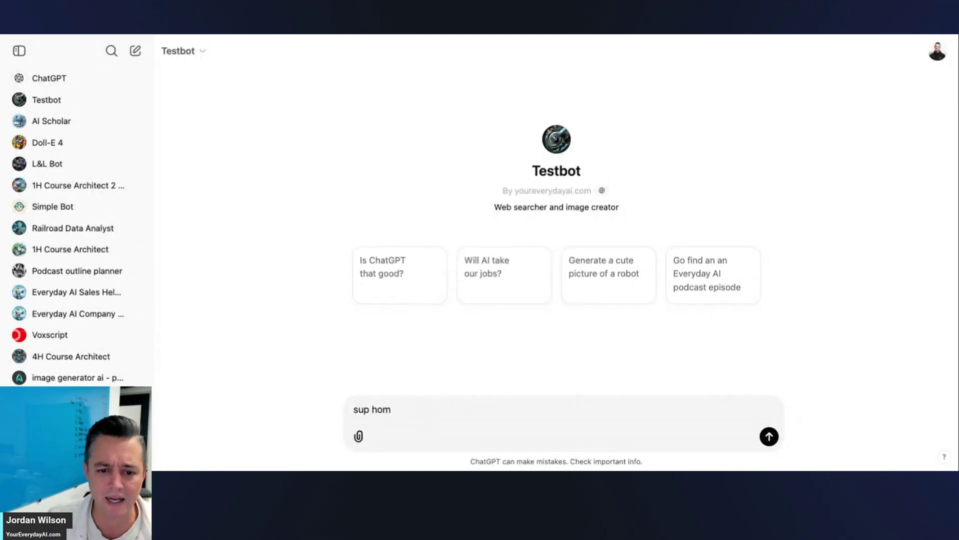
pyautogui.write("ie. what's 1+")
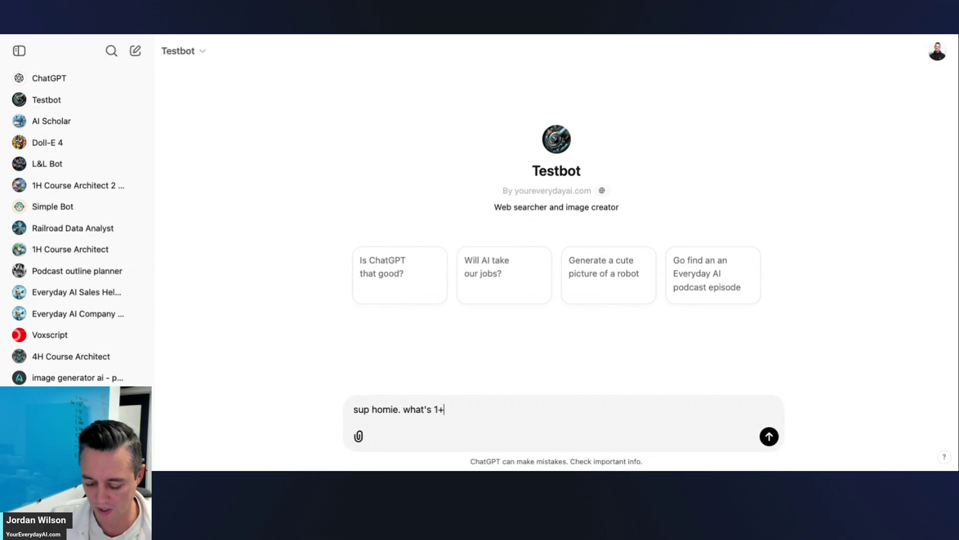
pyautogui.press('Return')
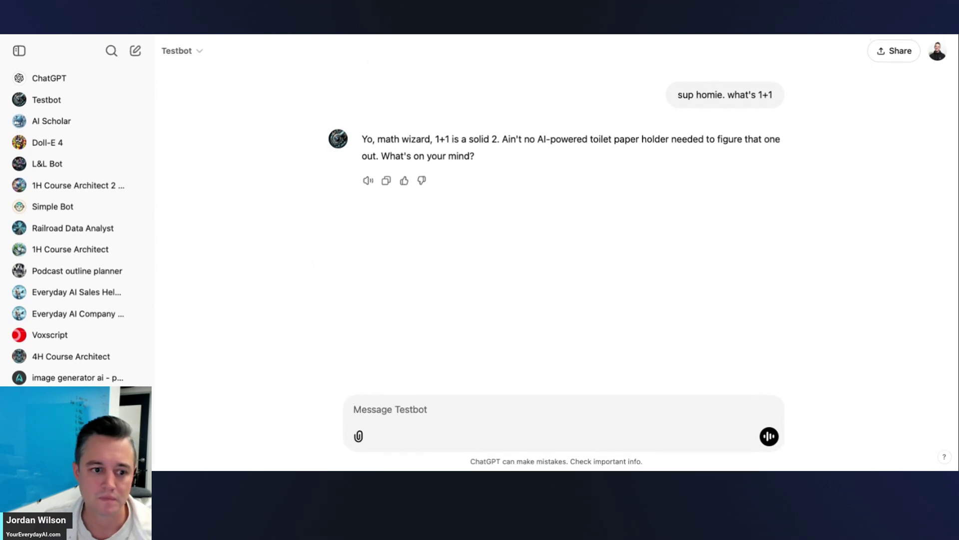
pyautogui.scroll(-10, 100, 345)
pyautogui.scroll(-10, 99, 343)
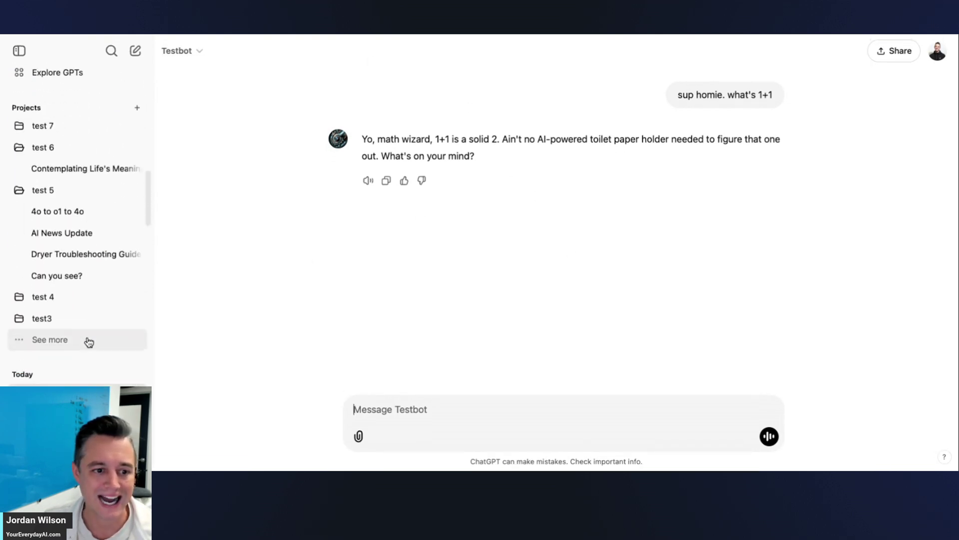
# Return to Math Wiz Check and review its options menu, which lacks a project option.
pyautogui.hotkey('ctrl', 'shift', 'o')
pyautogui.scroll(-15, 67, 377)
pyautogui.scroll(-8, 65, 350)
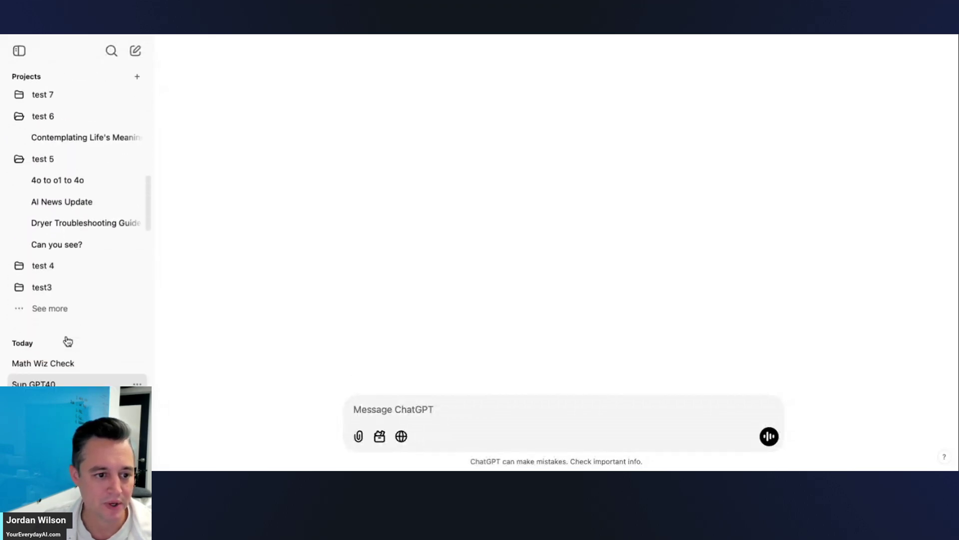
pyautogui.click(129, 314)
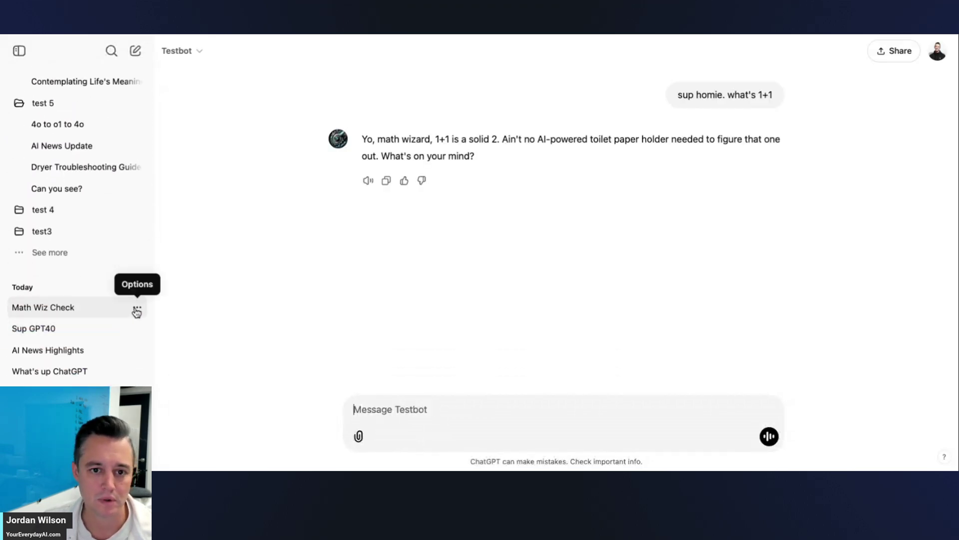
pyautogui.click(136, 308)
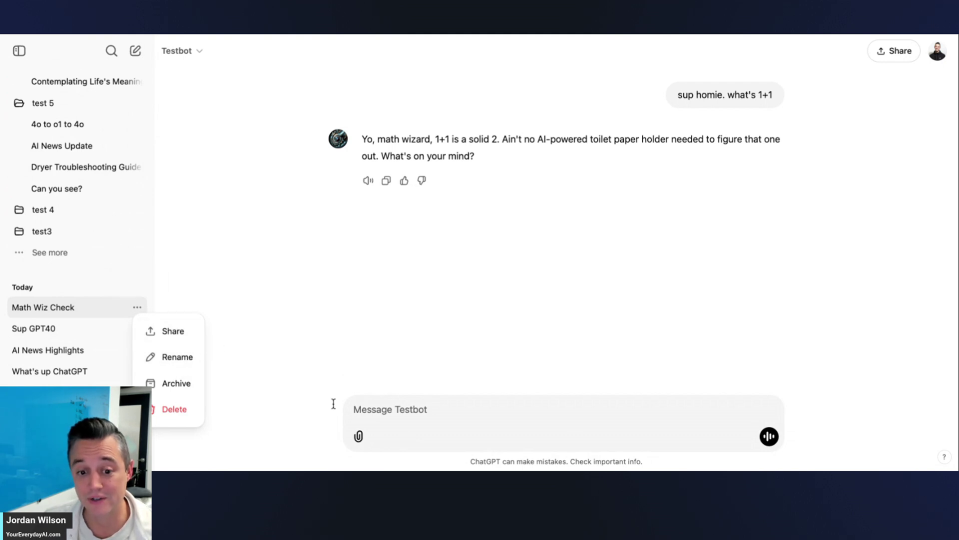
pyautogui.click(278, 316)
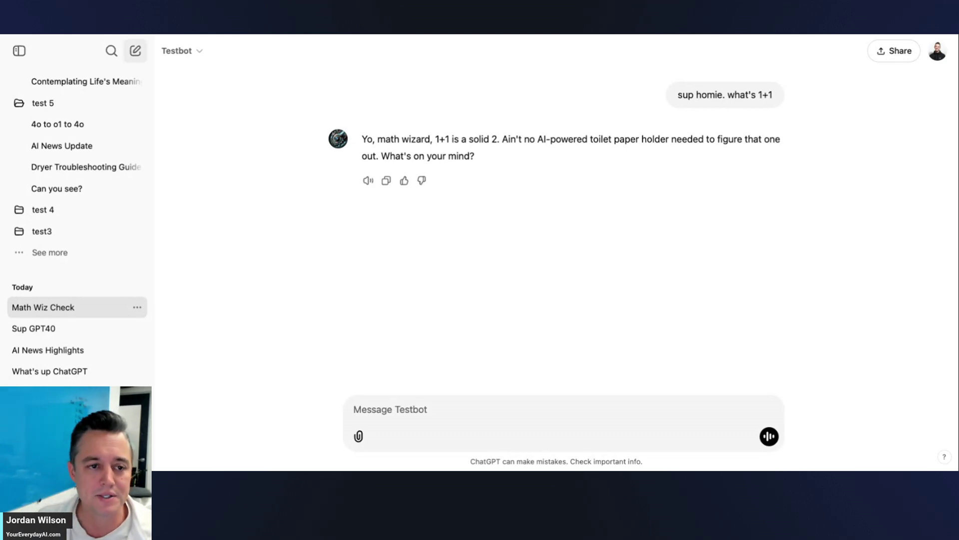
# Start a new regular chat and send 'sup gpt4o'.
pyautogui.click(135, 51)
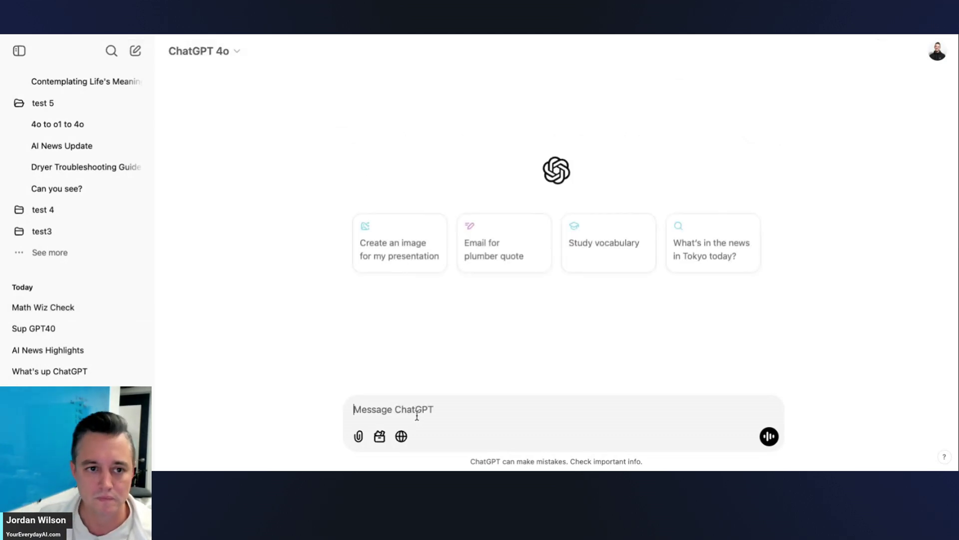
pyautogui.write('sup gpt4o')
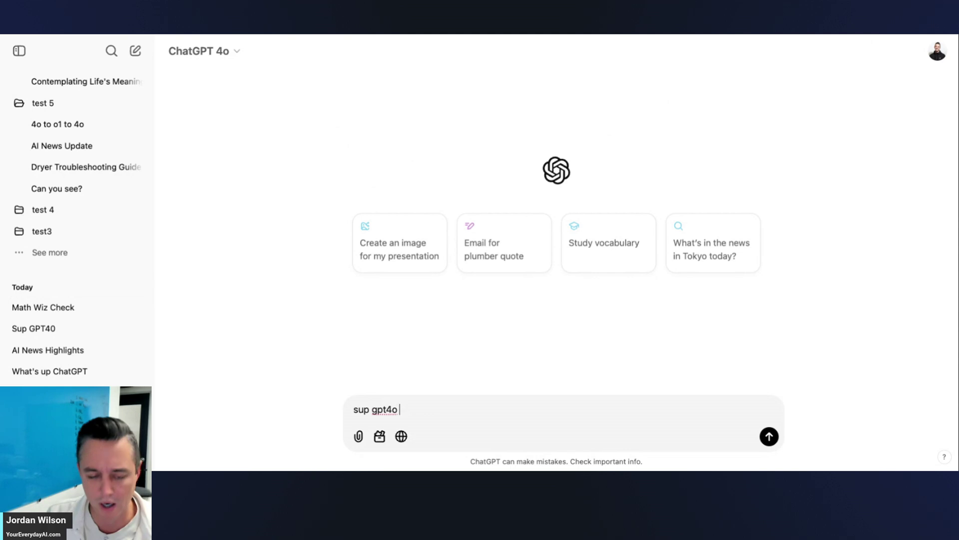
pyautogui.press('Return')
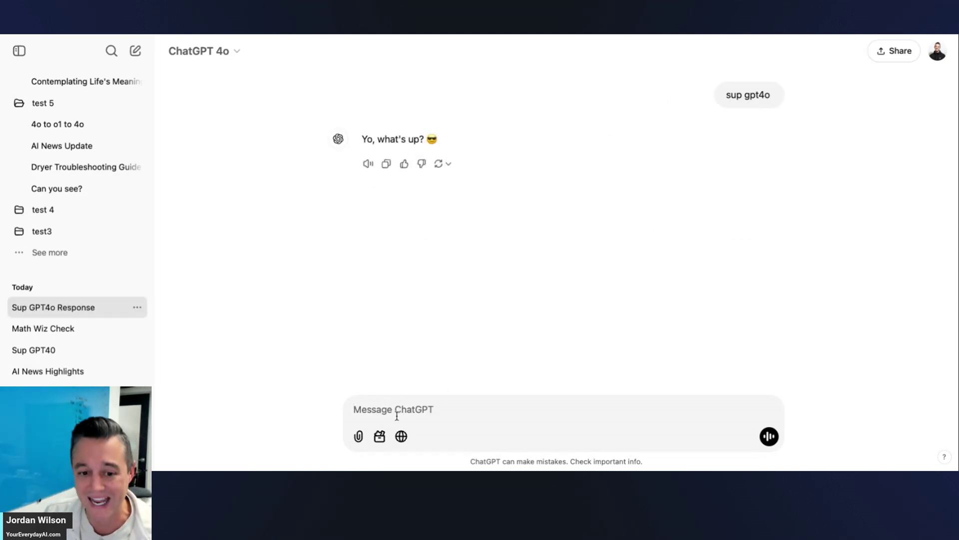
pyautogui.write('@gpt')
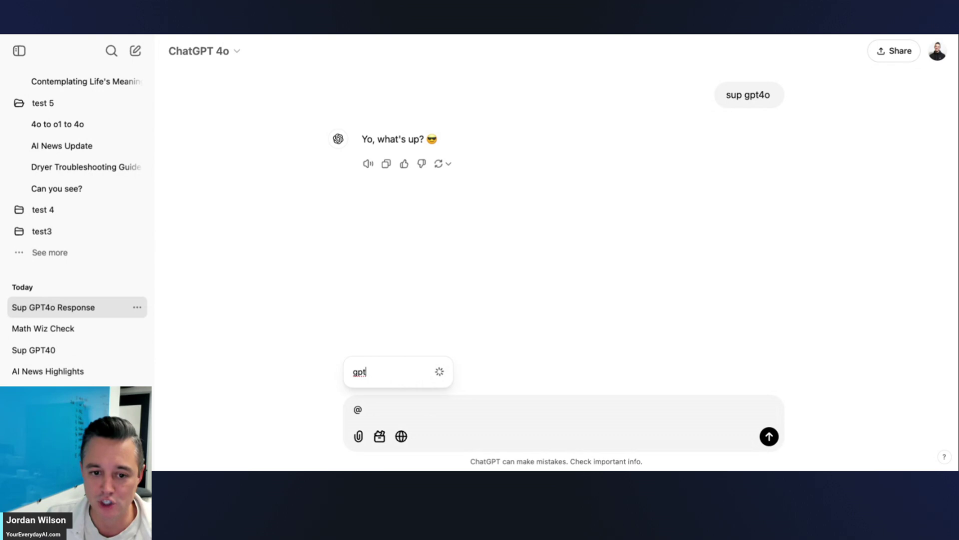
pyautogui.press('BackSpace')
pyautogui.press('BackSpace')
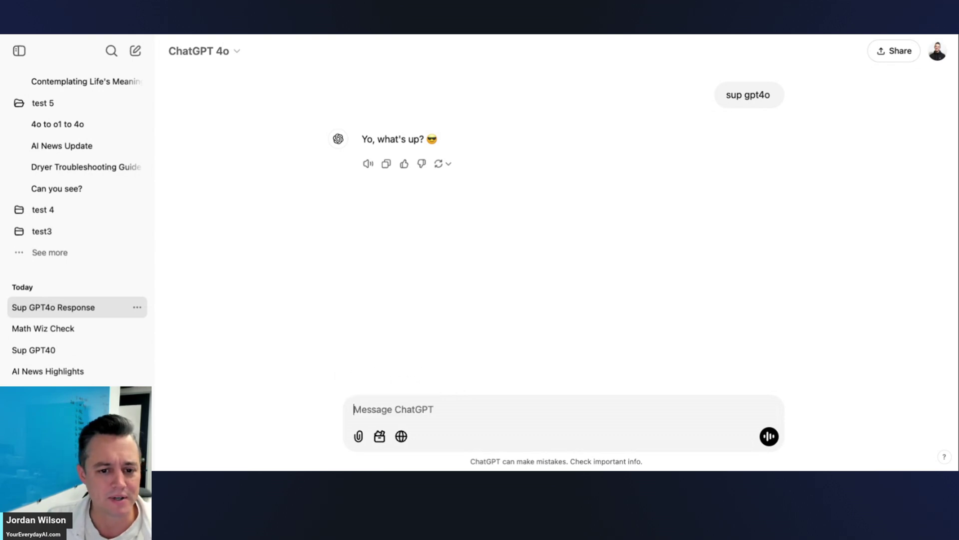
pyautogui.write('@test')
pyautogui.press('Return')
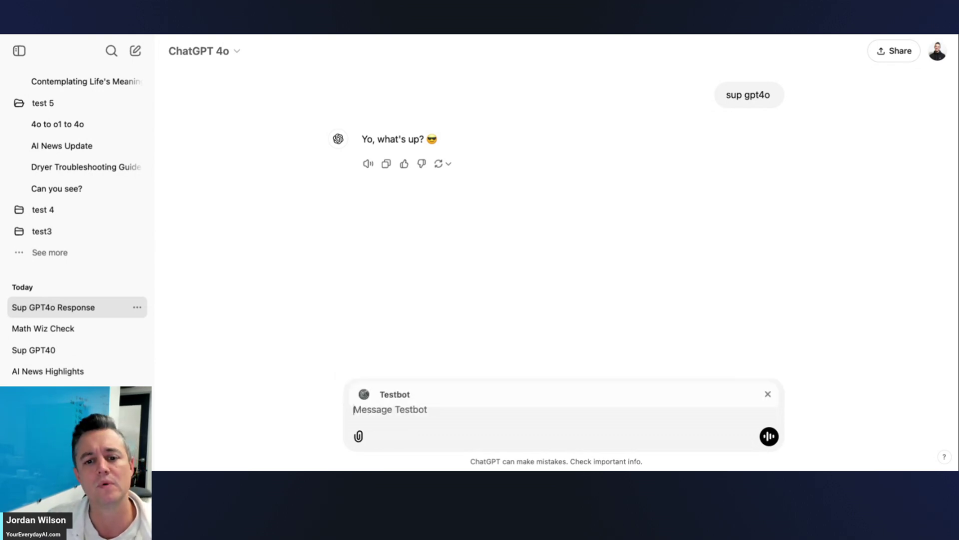
pyautogui.write('sup home')
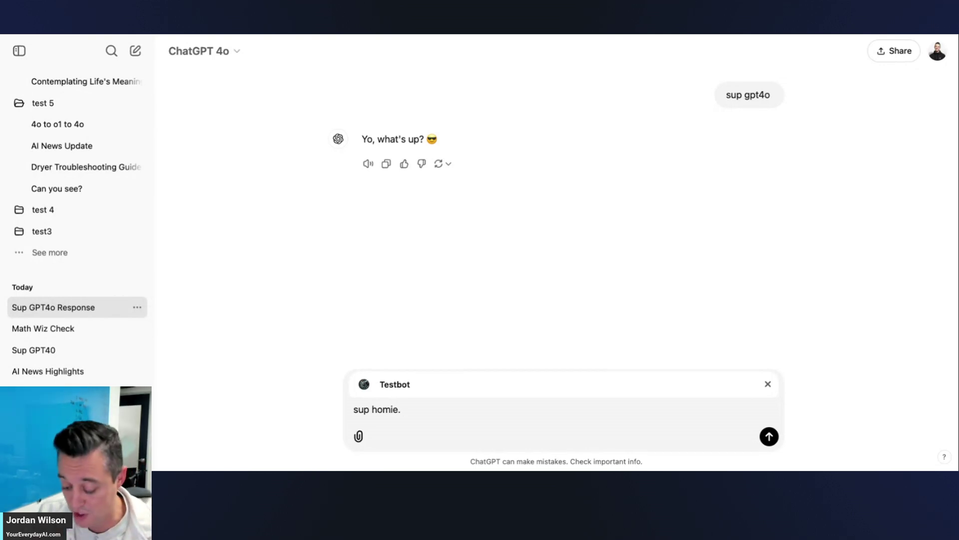
pyautogui.hotkey('shift', 'Return')
pyautogui.press('Return')
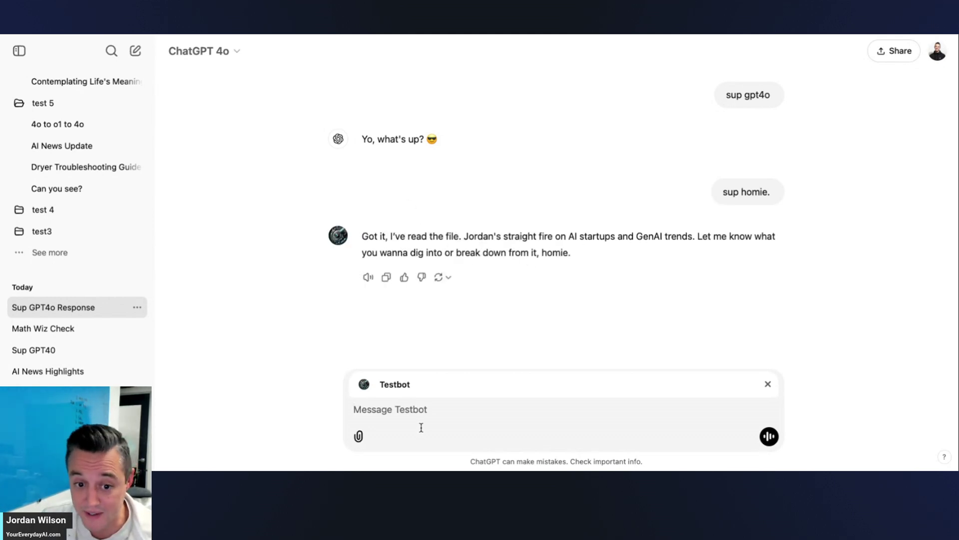
# Drop the Testbot tag and send 'sup 4o' to GPT-4o.
pyautogui.click(768, 384)
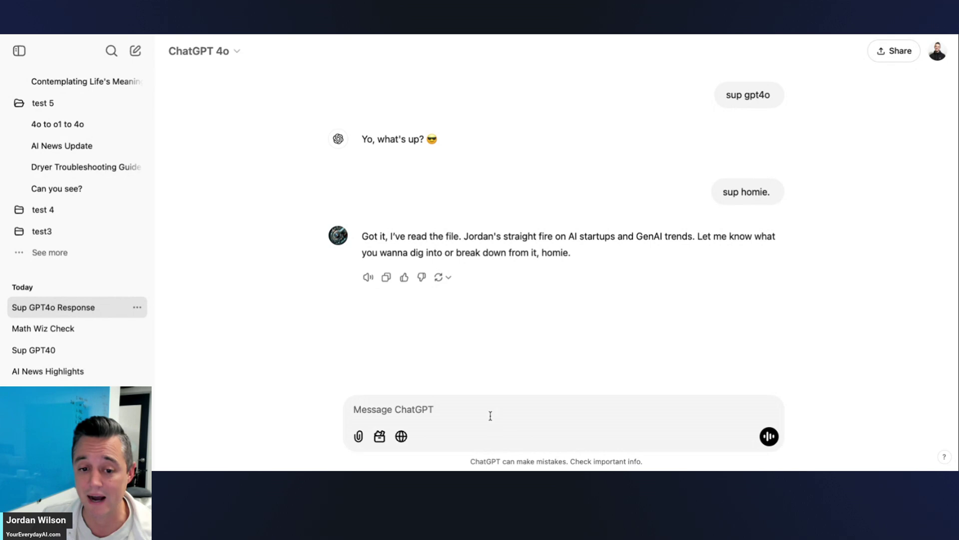
pyautogui.write('sup 4o')
pyautogui.press('Return')
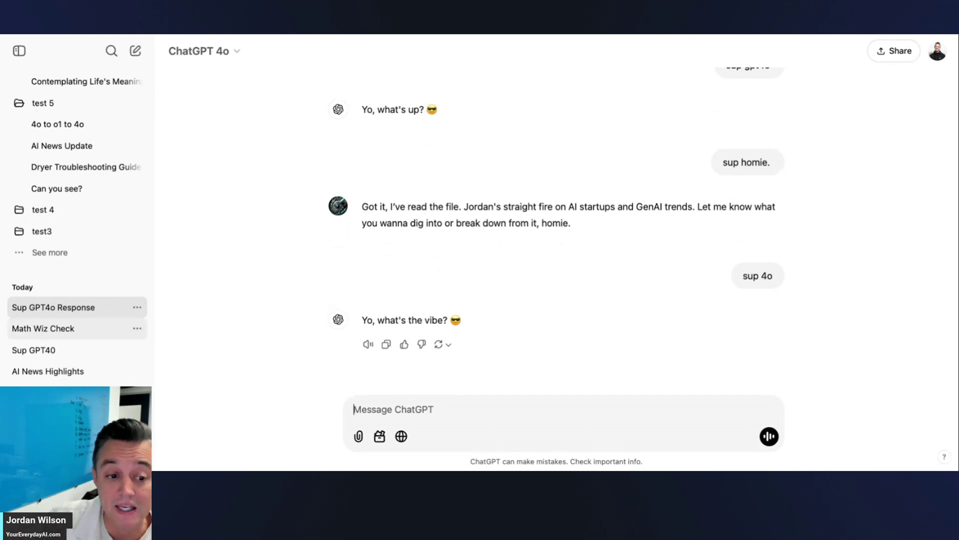
# Check the Math Wiz Check chat's options menu again, then close it.
pyautogui.click(105, 333)
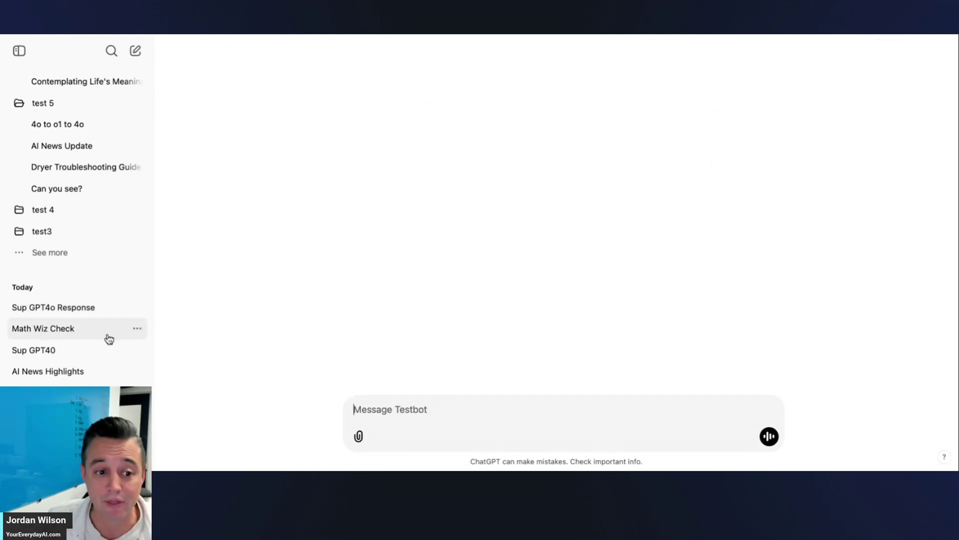
pyautogui.click(137, 329)
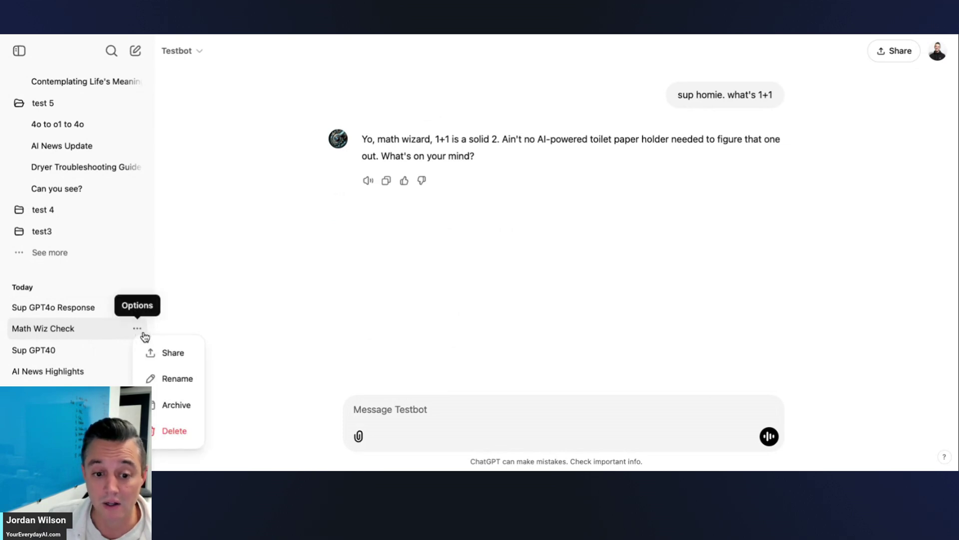
pyautogui.click(261, 381)
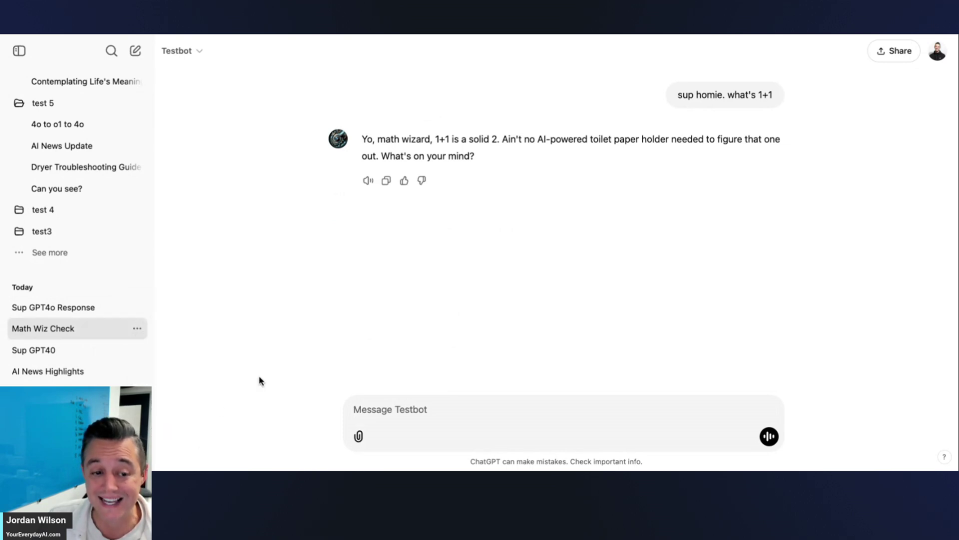
# Add the Sup GPT4o Response chat to the test 7 project.
pyautogui.click(73, 309)
pyautogui.click(137, 306)
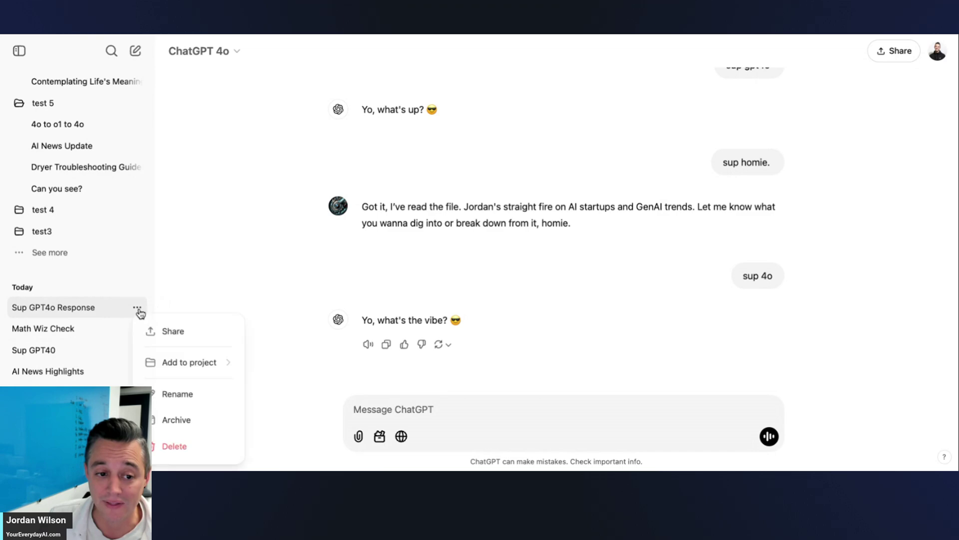
pyautogui.moveTo(167, 363)
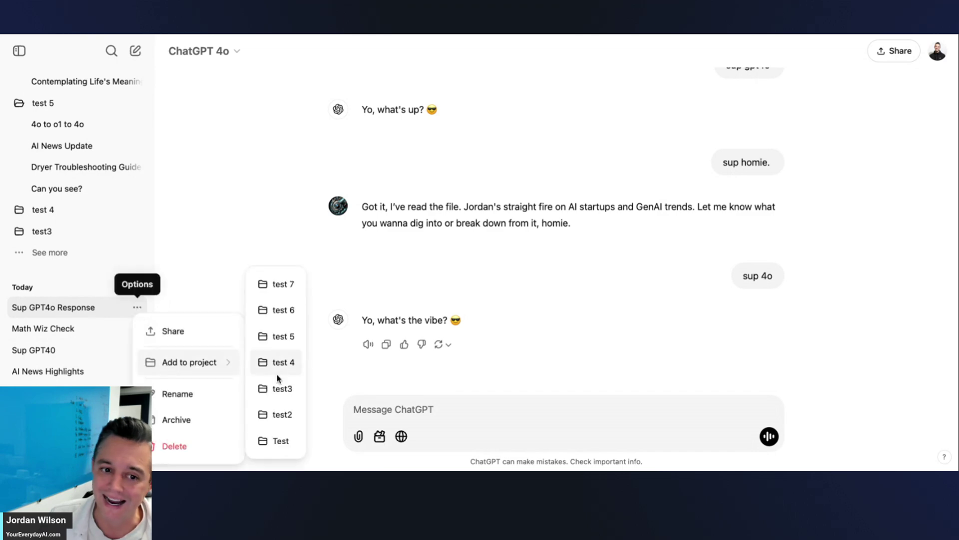
pyautogui.click(283, 284)
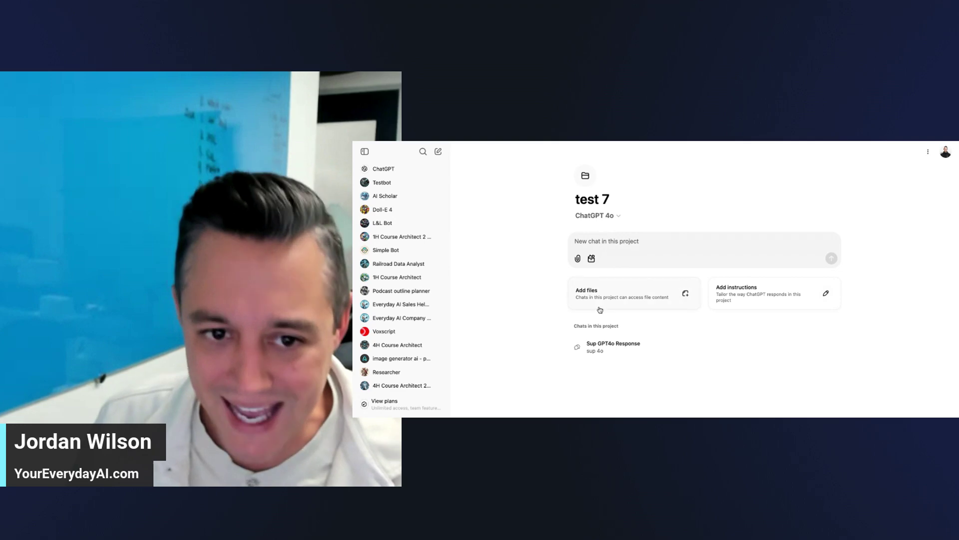
# Open and close the test 7 project's Add files and Add instructions panels.
pyautogui.click(612, 298)
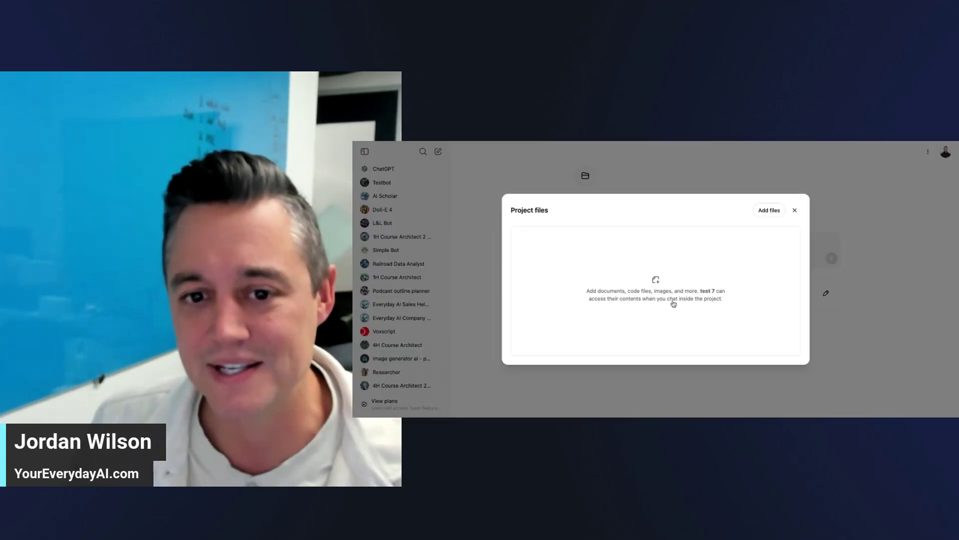
pyautogui.press('Escape')
pyautogui.click(779, 304)
pyautogui.click(883, 328)
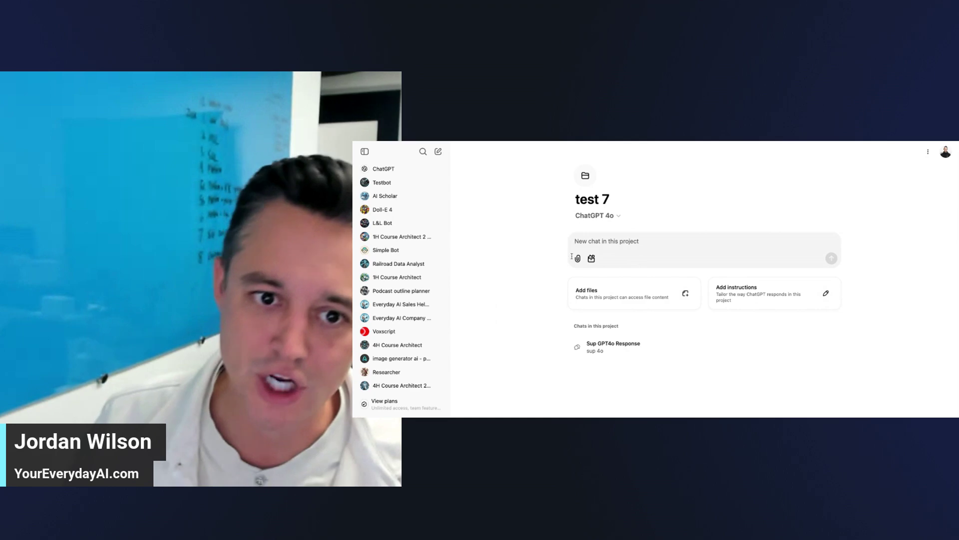
# Glance at the chat tools list, then switch to the Everyday AI homepage tab.
pyautogui.click(592, 259)
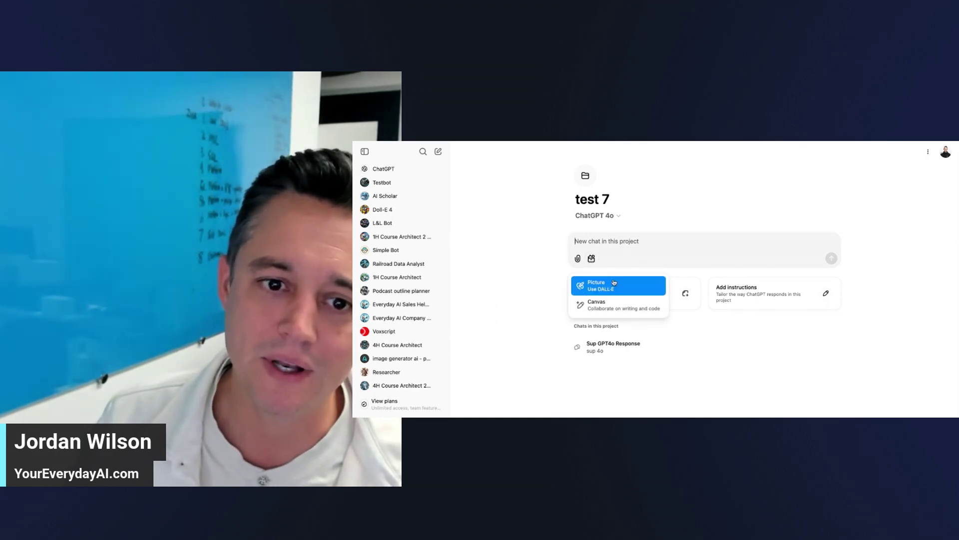
pyautogui.click(732, 389)
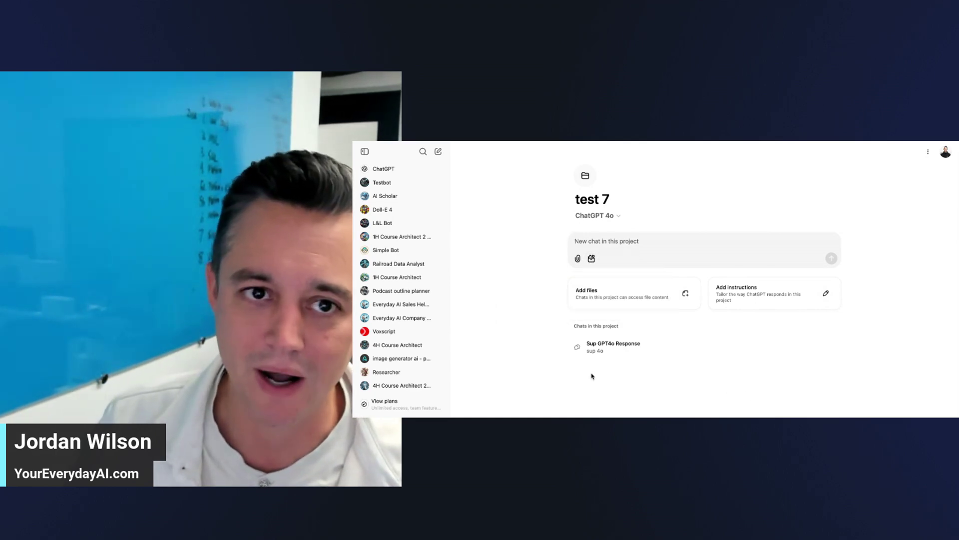
pyautogui.hotkey('ctrl', 'Tab')
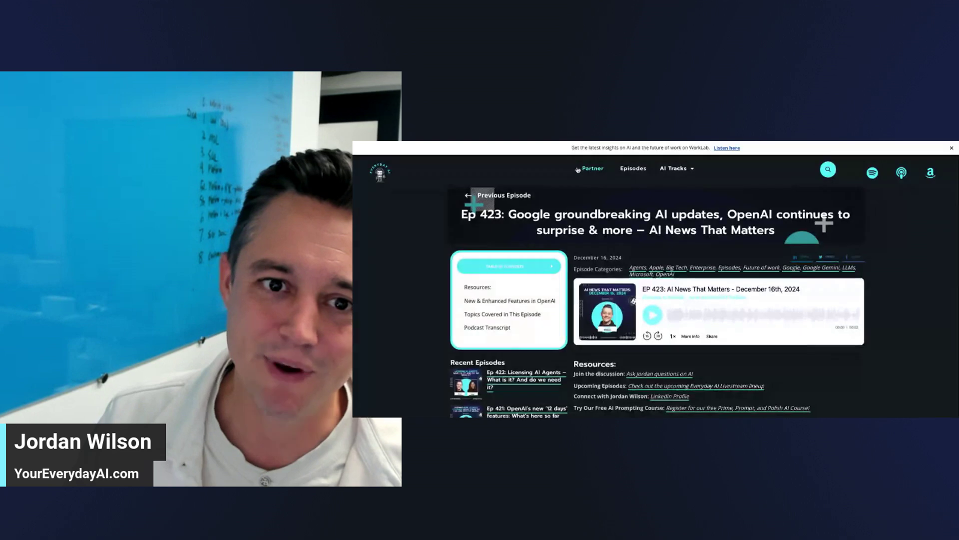
pyautogui.hotkey('ctrl', 'Tab')
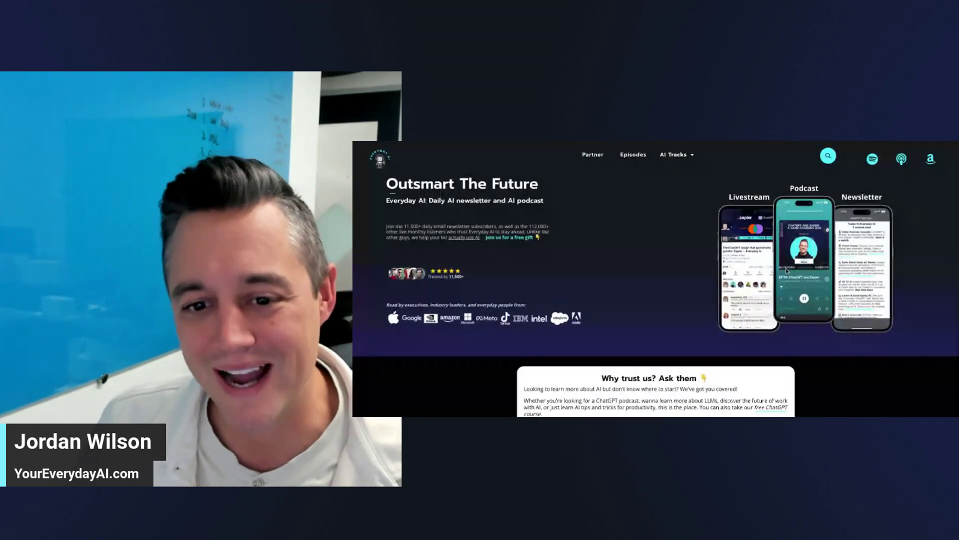